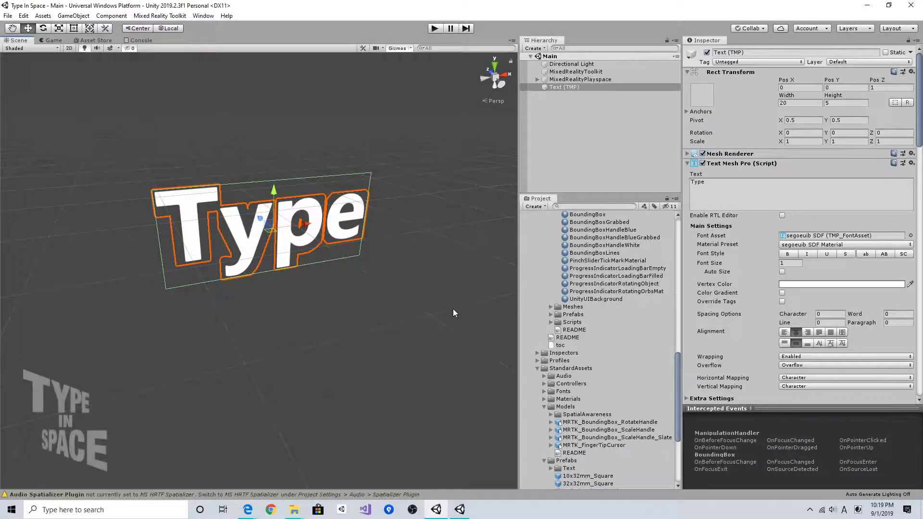
# Step: Switch to the browser and watch the Type In Space HoloLens video full screen up to the Wayfinding scene
pyautogui.keyDown('alt'); pyautogui.moveTo(435, 315); pyautogui.dragTo(348, 310); pyautogui.keyUp('alt')
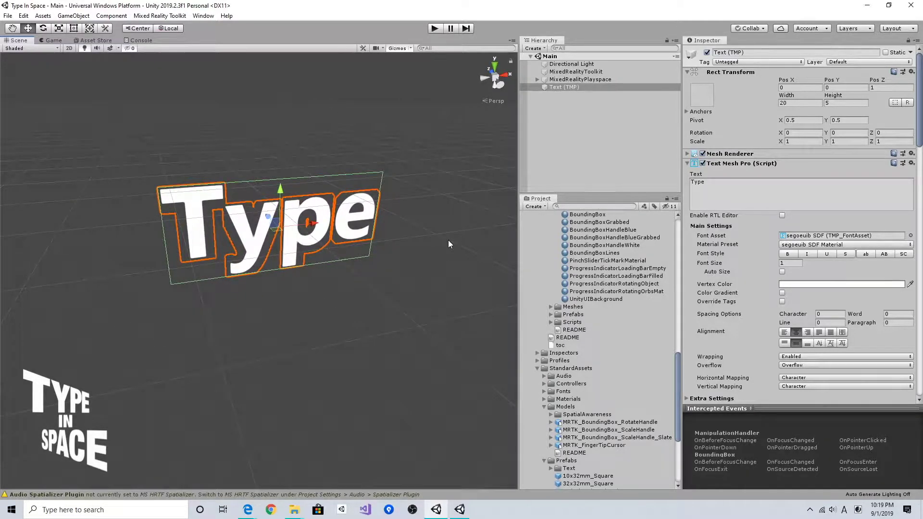
pyautogui.hotkey('alt', 'Tab')
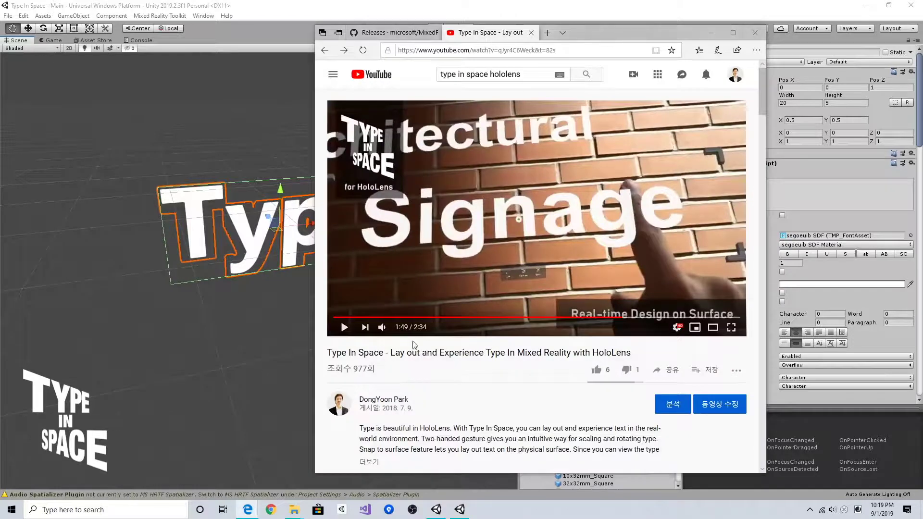
pyautogui.click(345, 328)
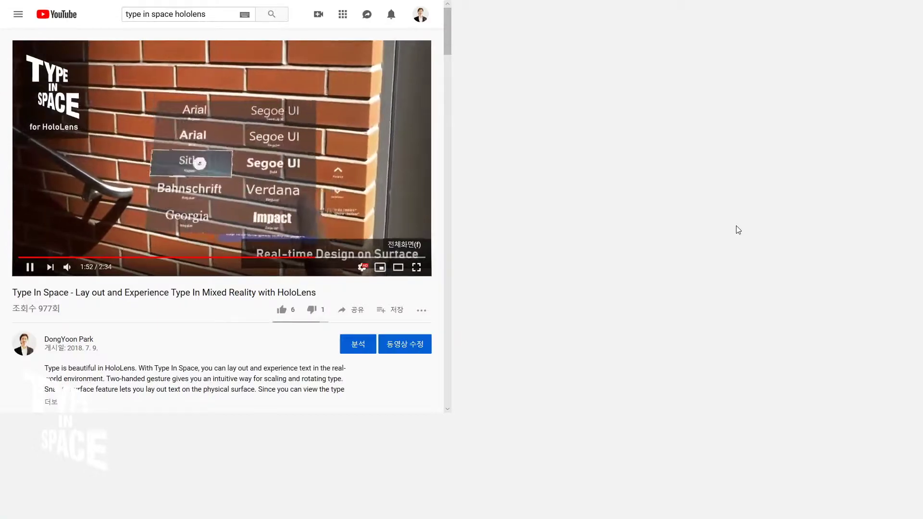
pyautogui.press('f')
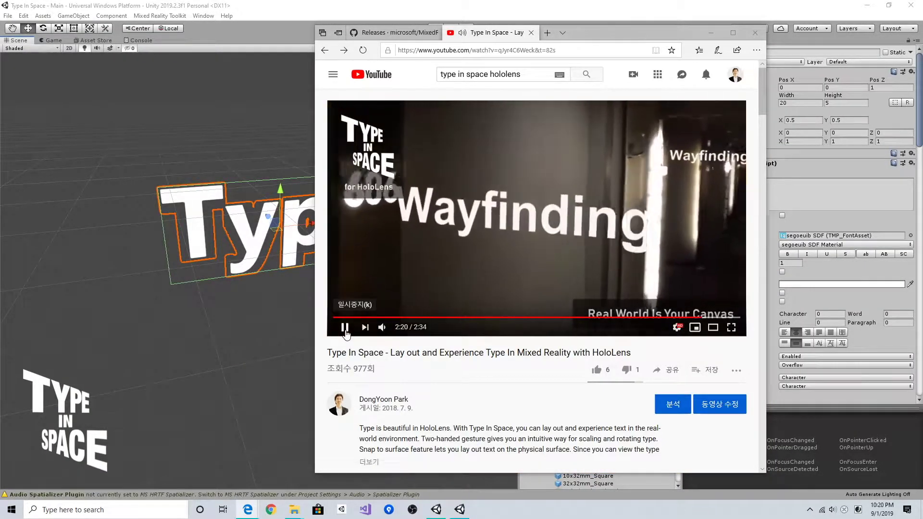
pyautogui.click(345, 327)
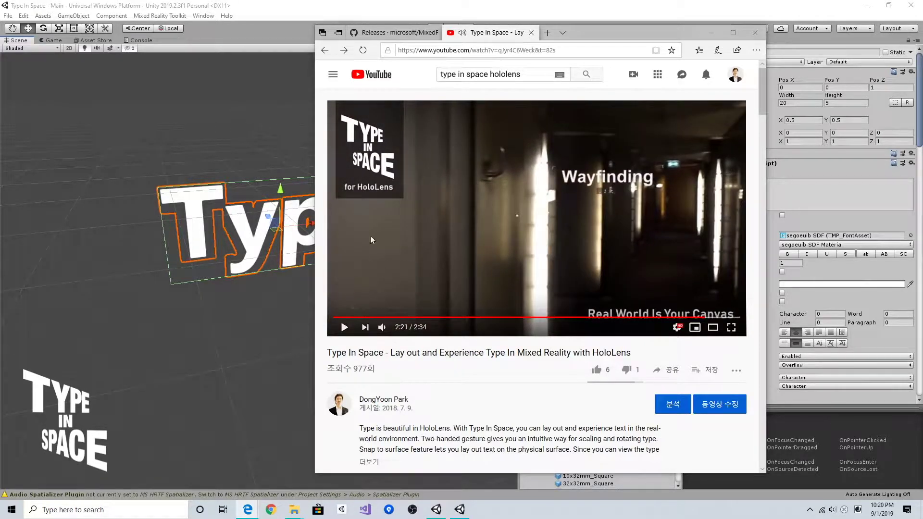
# Step: Switch to the older 20180707-MRTK-Master Unity project and run the TypeInSpace scene in play mode
pyautogui.click(388, 11)
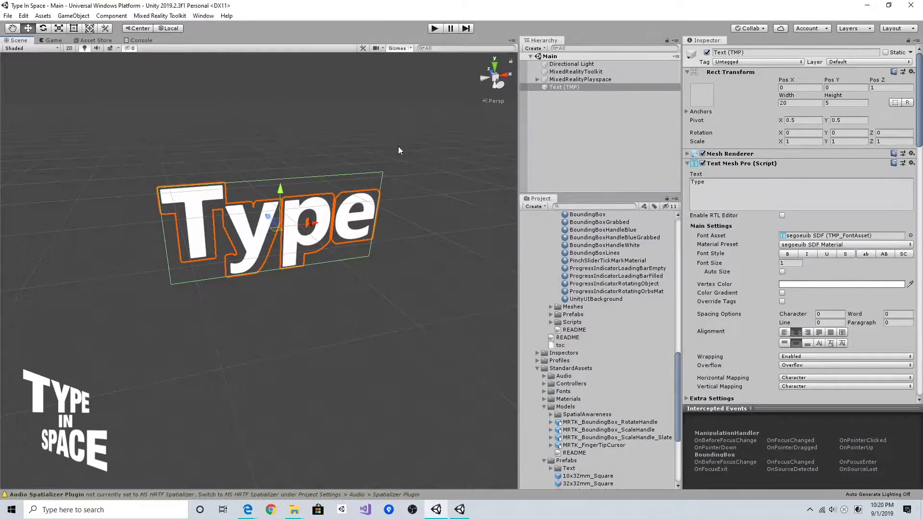
pyautogui.keyDown('alt'); pyautogui.moveTo(364, 234); pyautogui.dragTo(382, 219); pyautogui.keyUp('alt')
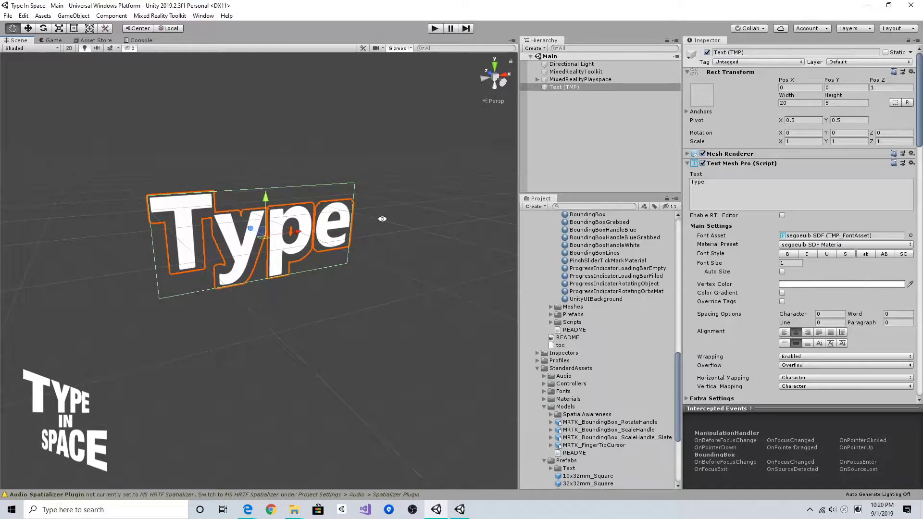
pyautogui.click(465, 515)
pyautogui.keyDown('alt'); pyautogui.moveTo(398, 300); pyautogui.dragTo(346, 273); pyautogui.keyUp('alt')
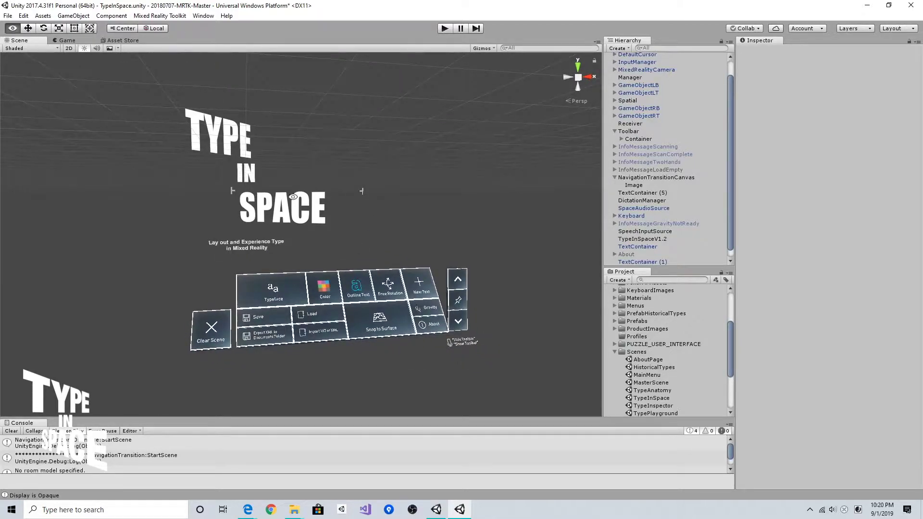
pyautogui.keyDown('alt'); pyautogui.moveTo(293, 197); pyautogui.dragTo(257, 238); pyautogui.keyUp('alt')
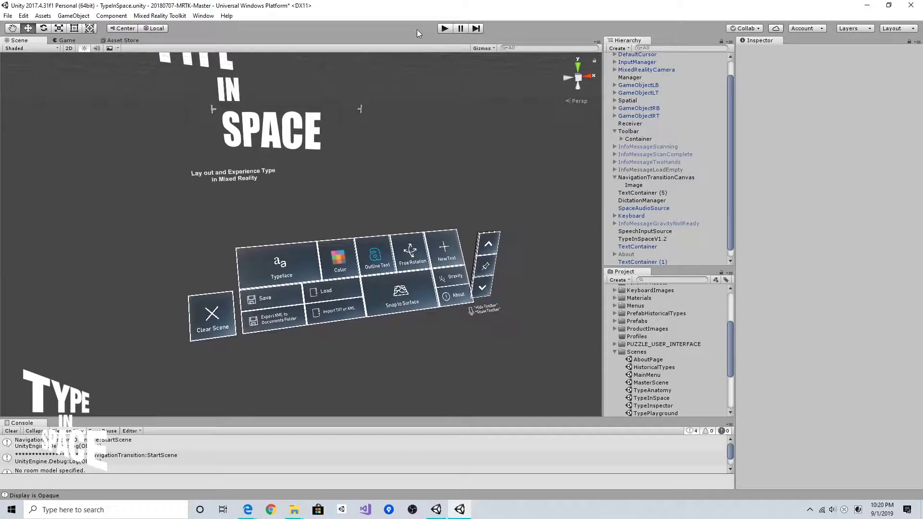
pyautogui.click(444, 28)
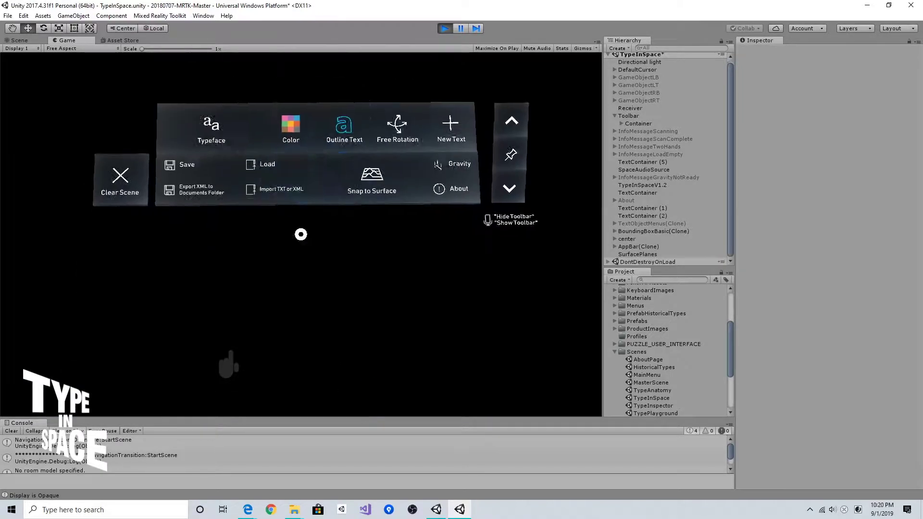
pyautogui.moveTo(301, 234); pyautogui.dragTo(291, 235, button='right')
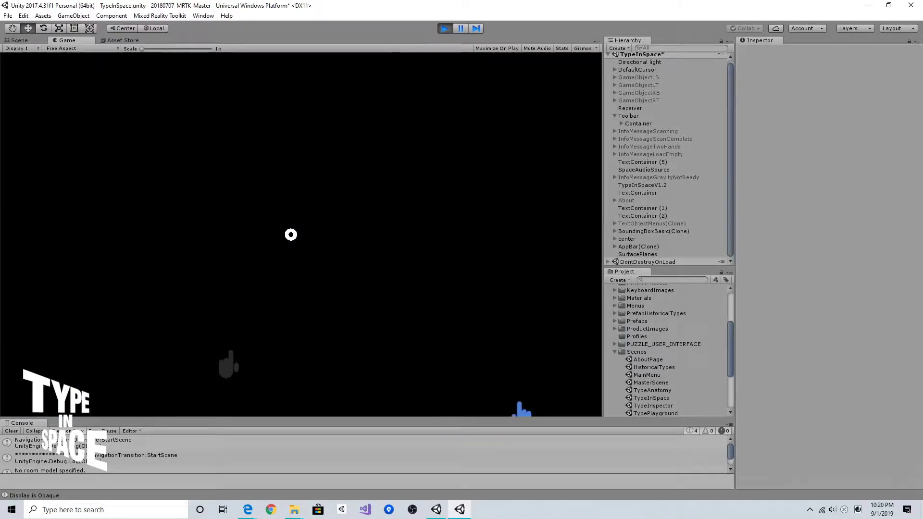
pyautogui.moveTo(519, 404); pyautogui.dragTo(352, 406, button='right')
# Step: Try the Bahnschrift typeface from the typeface list of the scene's toolbar
pyautogui.click(308, 194)
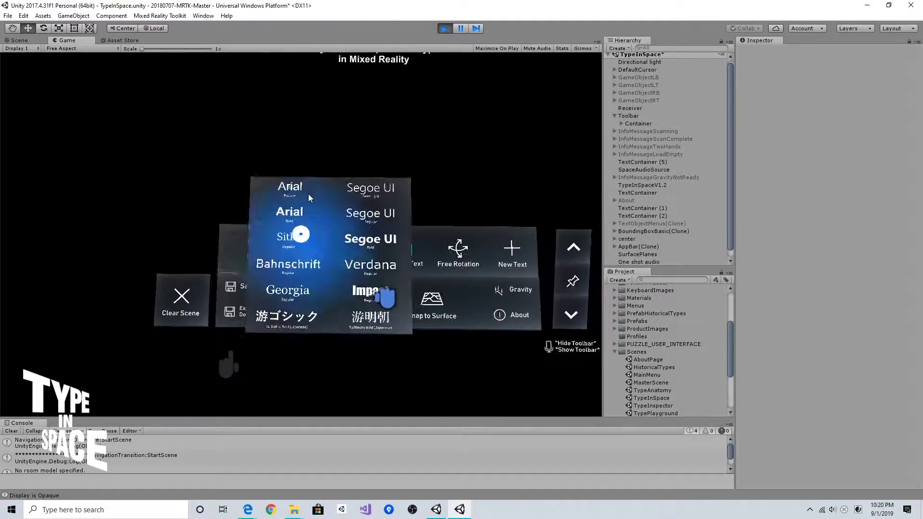
pyautogui.moveTo(309, 195); pyautogui.dragTo(308, 248, button='right')
pyautogui.click(301, 231)
pyautogui.click(301, 230)
pyautogui.click(302, 231)
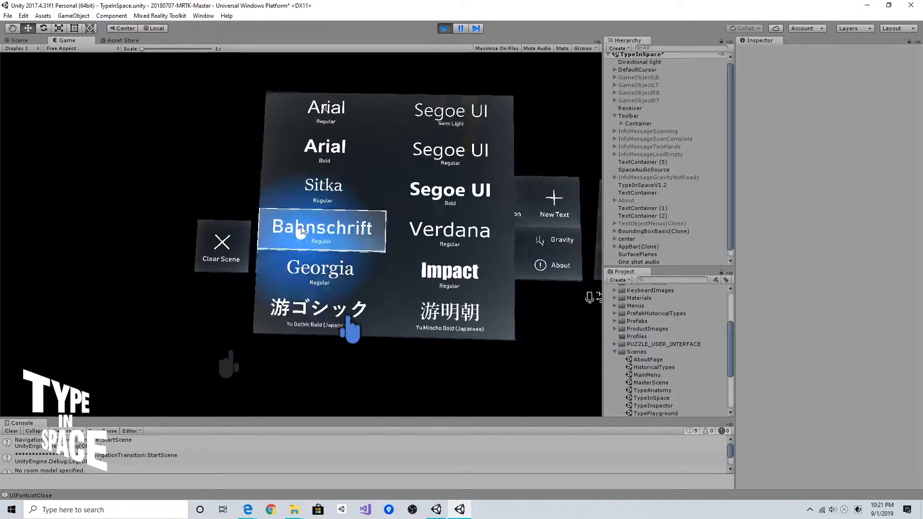
pyautogui.click(302, 231)
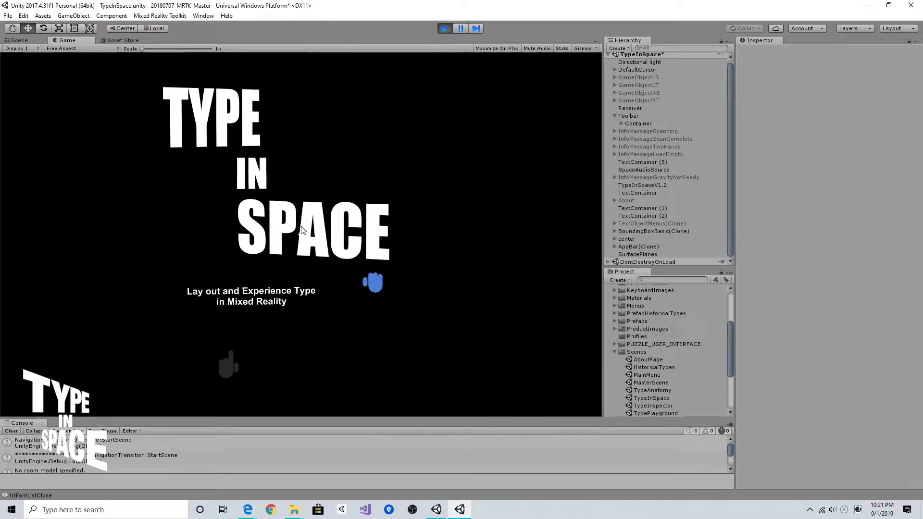
# Step: Select the SPACE text and move it to the right, away from the words TYPE and IN
pyautogui.click(301, 231)
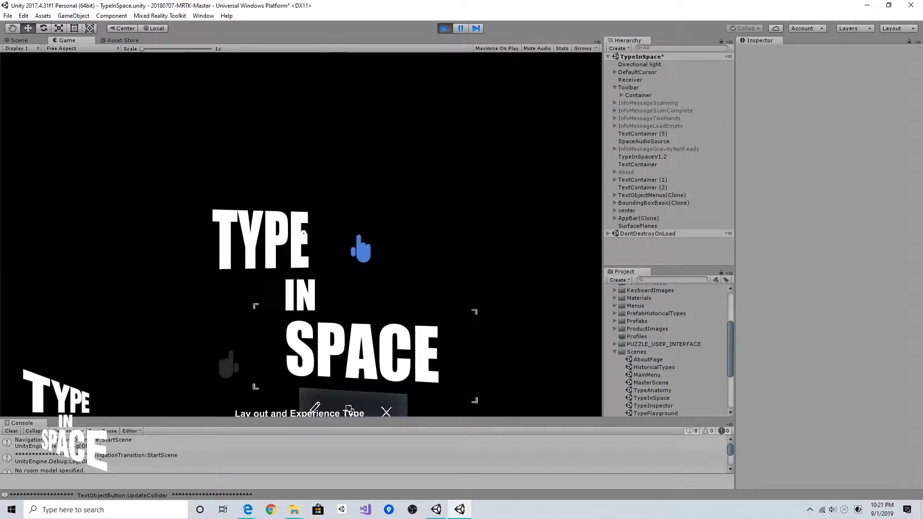
pyautogui.moveTo(301, 230)
pyautogui.mouseDown(button='right')
pyautogui.moveTo(320, 251)
pyautogui.moveTo(284, 257)
pyautogui.moveTo(293, 227)
pyautogui.mouseUp(button='right')
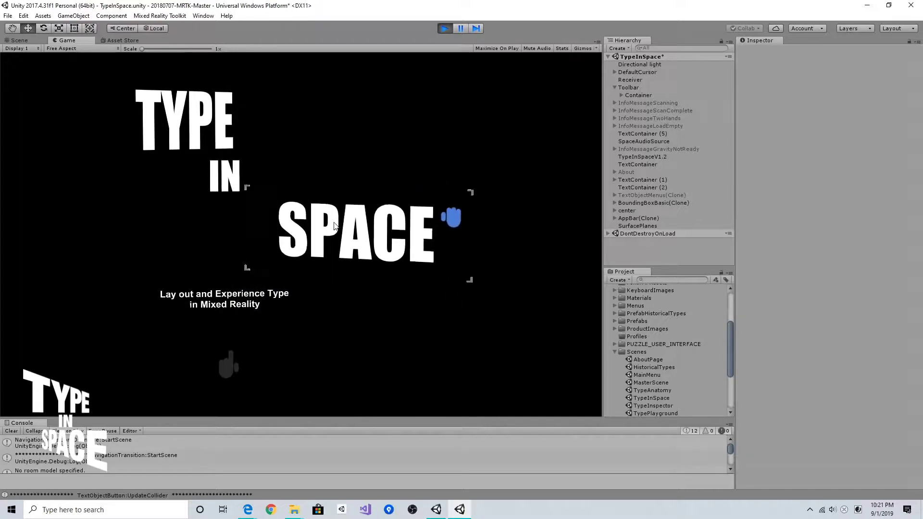
pyautogui.moveTo(301, 231); pyautogui.dragTo(268, 276, button='right')
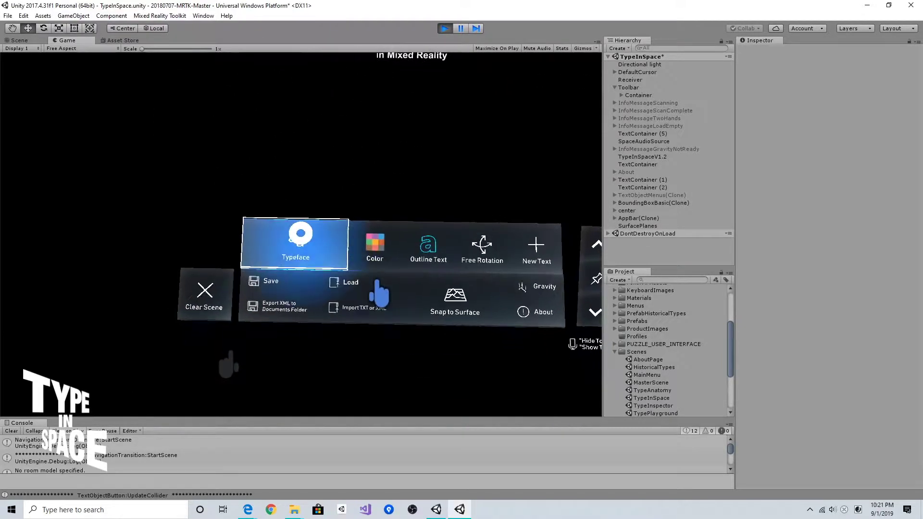
# Step: Try out other typefaces on the SPACE text, starting with a serif font
pyautogui.click(302, 230)
pyautogui.moveTo(301, 231); pyautogui.dragTo(298, 285, button='right')
pyautogui.click(302, 230)
pyautogui.click(301, 230)
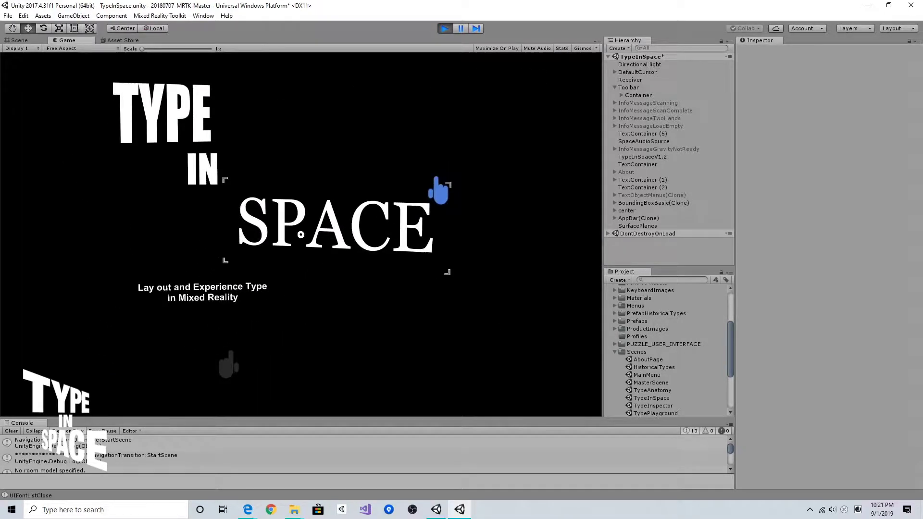
pyautogui.click(304, 238)
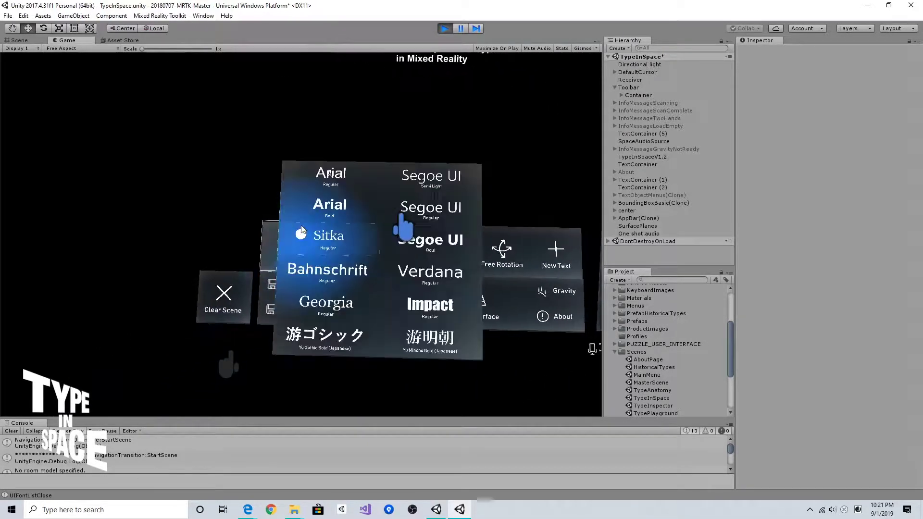
pyautogui.click(297, 230)
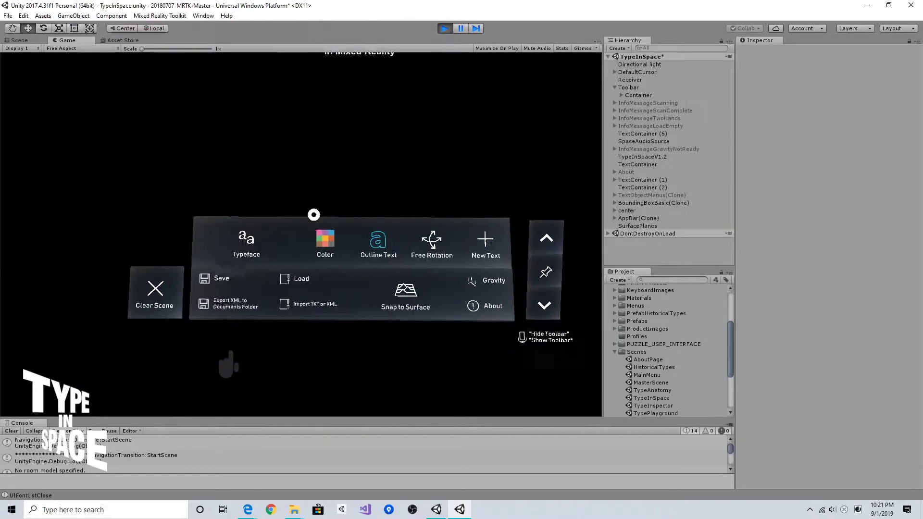
# Step: Give the SPACE text a teal outline style in the Impact typeface
pyautogui.click(301, 231)
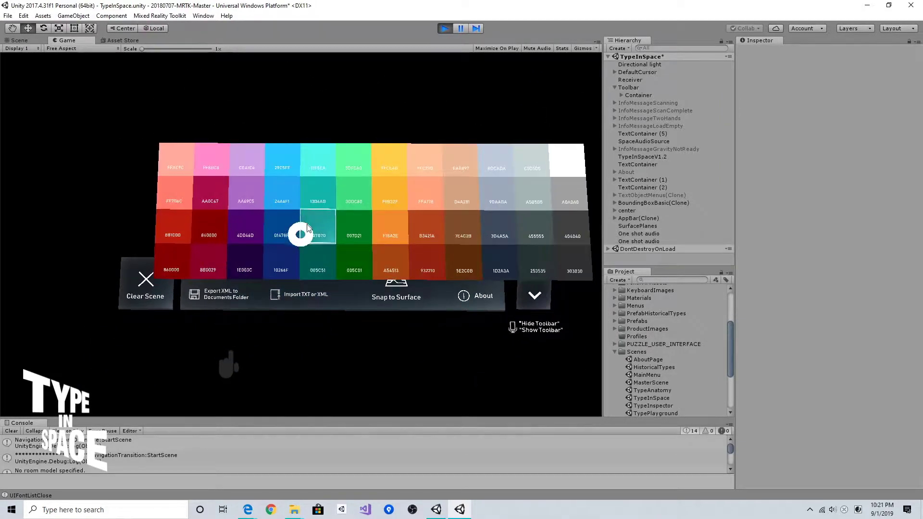
pyautogui.click(305, 226)
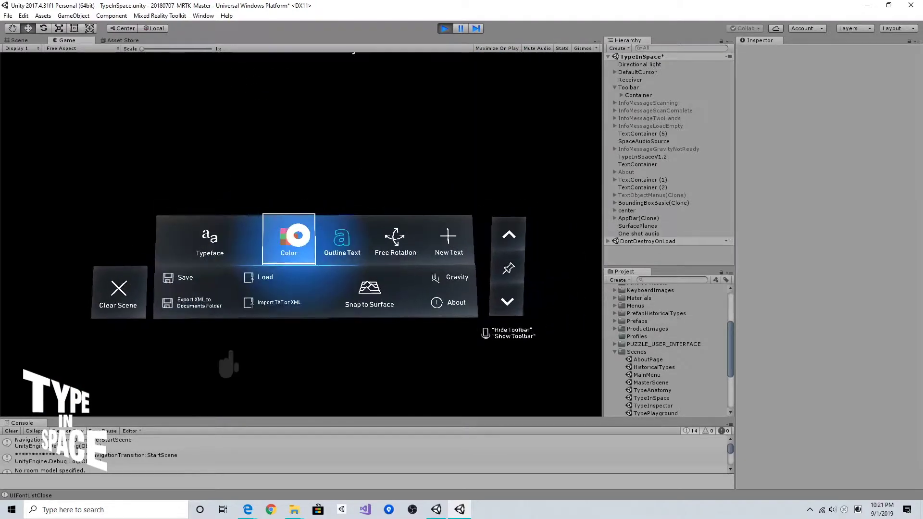
pyautogui.click(305, 240)
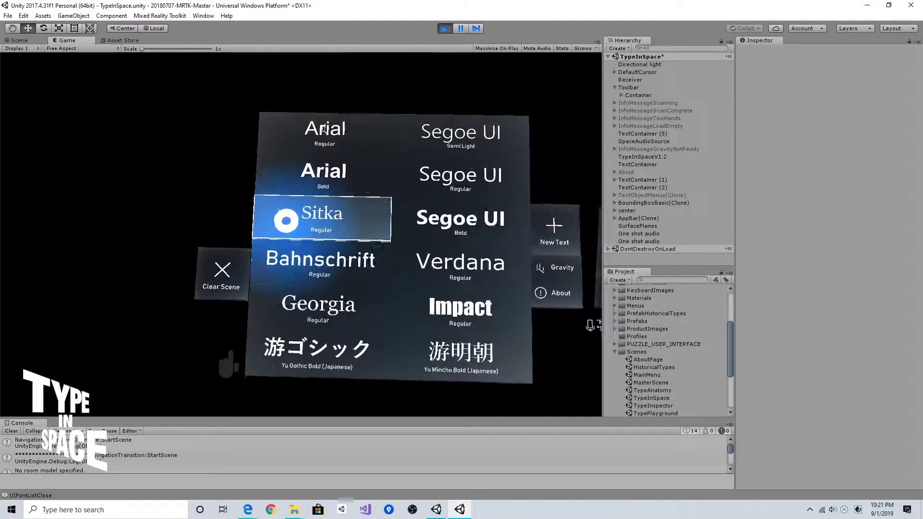
pyautogui.click(300, 233)
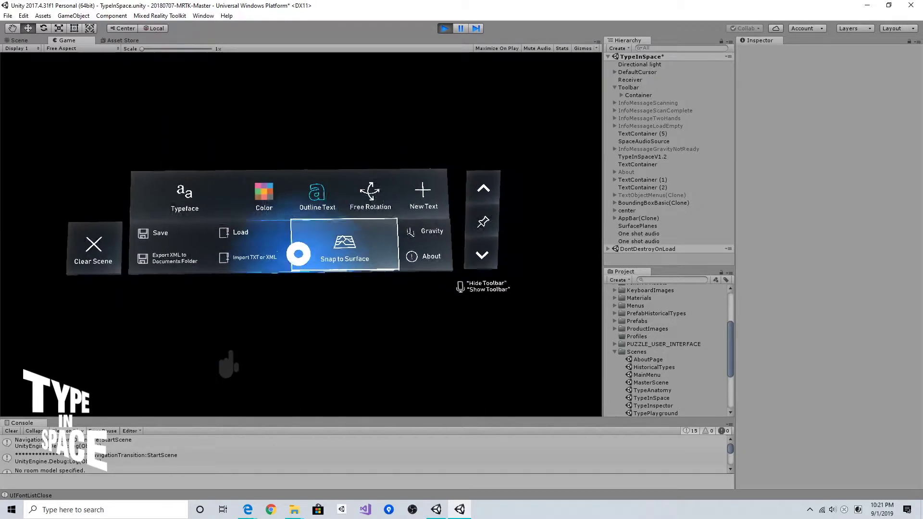
pyautogui.click(301, 230)
pyautogui.moveTo(301, 230); pyautogui.dragTo(355, 91, button='right')
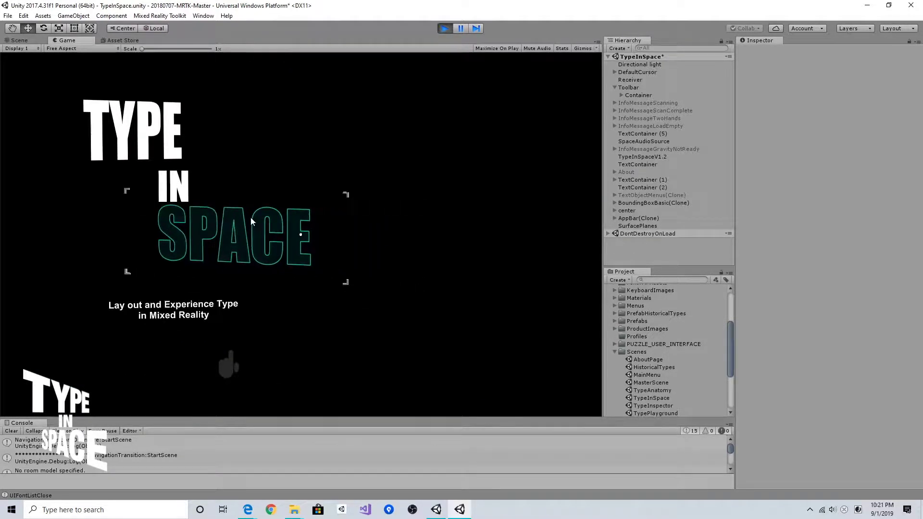
# Step: Give the TYPE text an orange outline style and reposition it in the scene
pyautogui.moveTo(281, 235); pyautogui.dragTo(380, 193, button='right')
pyautogui.click(301, 234)
pyautogui.click(301, 229)
pyautogui.click(301, 229)
pyautogui.moveTo(302, 228)
pyautogui.mouseDown(button='right')
pyautogui.moveTo(291, 244)
pyautogui.moveTo(296, 113)
pyautogui.moveTo(284, 76)
pyautogui.moveTo(295, 219)
pyautogui.mouseUp(button='right')
pyautogui.click(301, 229)
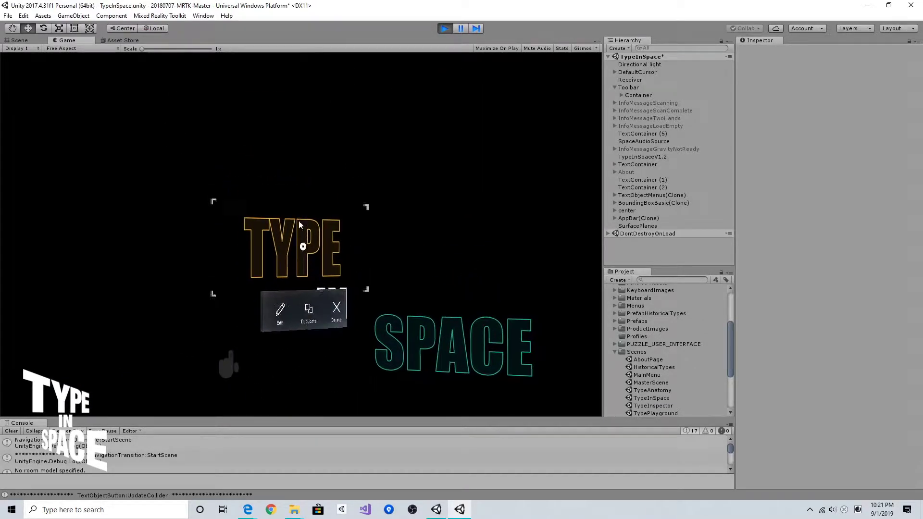
pyautogui.moveTo(299, 224); pyautogui.dragTo(342, 241)
pyautogui.moveTo(317, 230); pyautogui.dragTo(358, 70, button='right')
pyautogui.moveTo(342, 255); pyautogui.dragTo(324, 358, button='right')
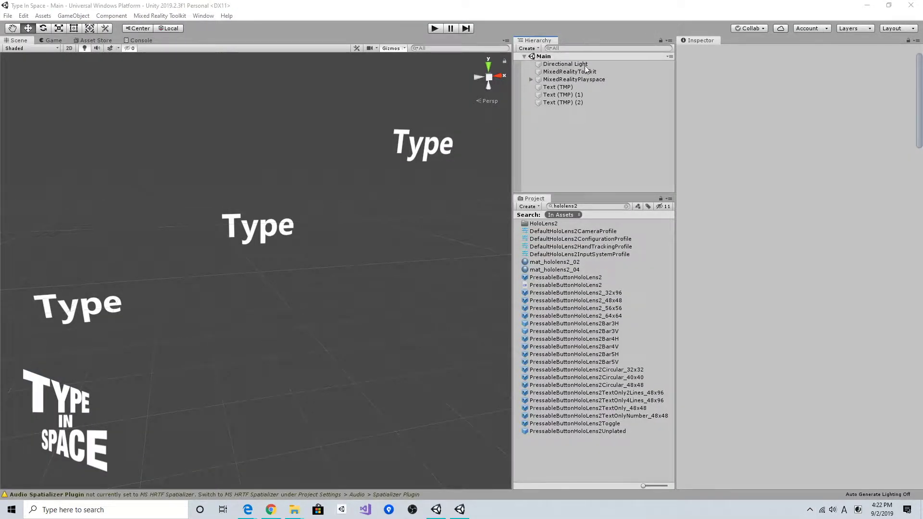
# Step: In the Main scene of the Type In Space project, create an empty object named Toolbar
pyautogui.click(537, 49)
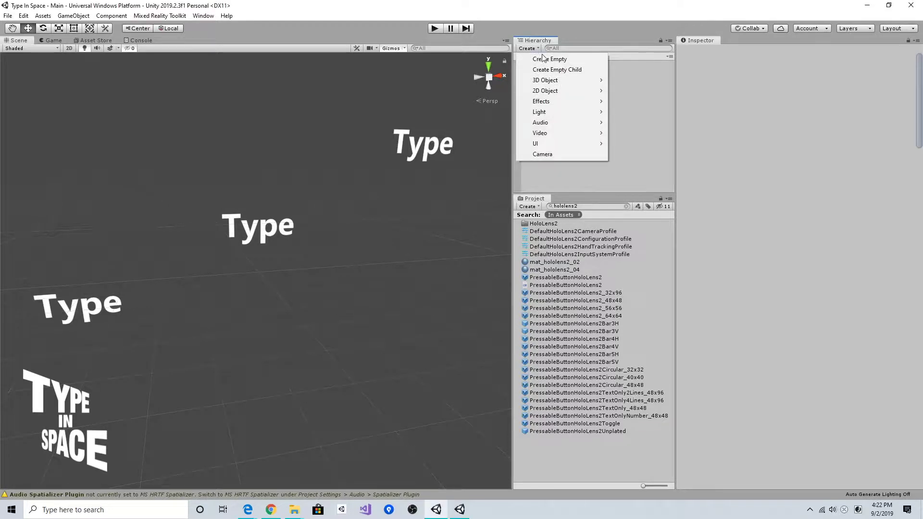
pyautogui.click(547, 60)
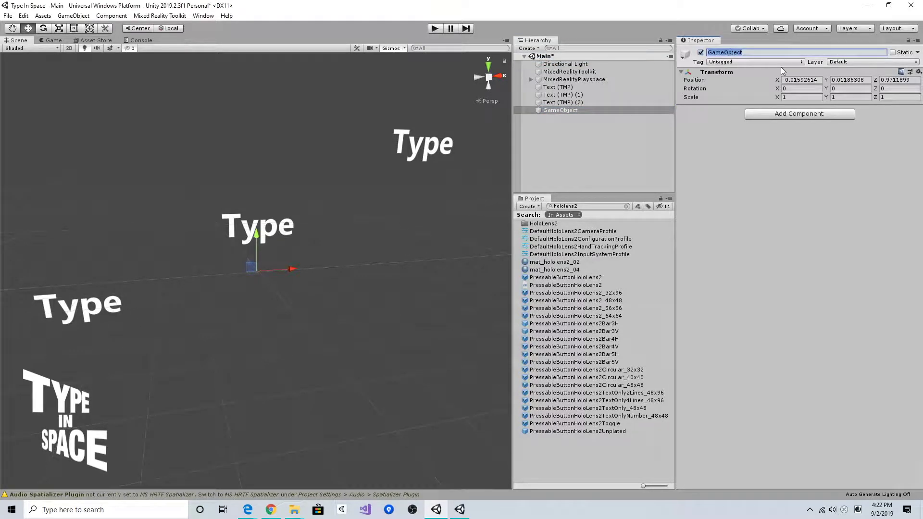
pyautogui.write('Toolbar')
pyautogui.press('Return')
# Step: Nest a new empty object named ButtonCollection under Toolbar at position 0, 0, 0
pyautogui.click(597, 118)
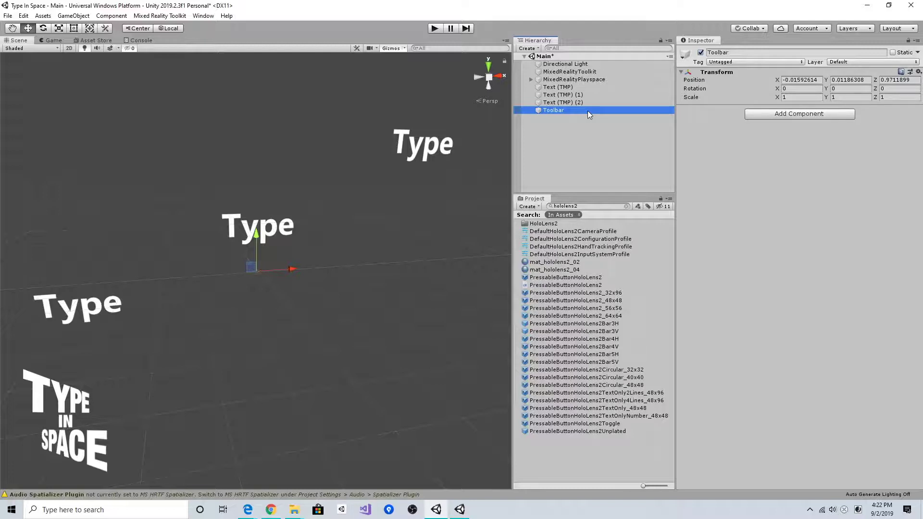
pyautogui.click(529, 48)
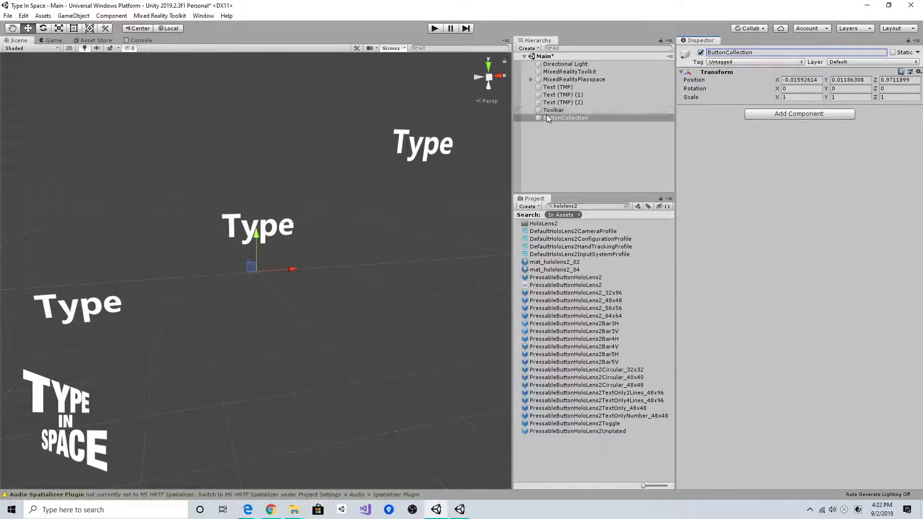
pyautogui.moveTo(552, 118); pyautogui.dragTo(554, 112)
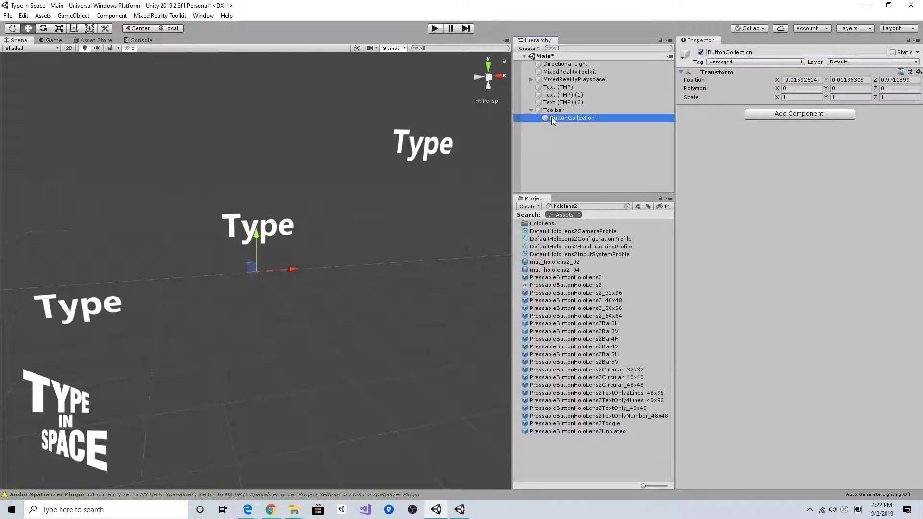
# Step: Search the project assets for hololens2 and add the PressableButtonHoloLens2 prefab to the scene hierarchy
pyautogui.click(601, 206)
pyautogui.write('holol')
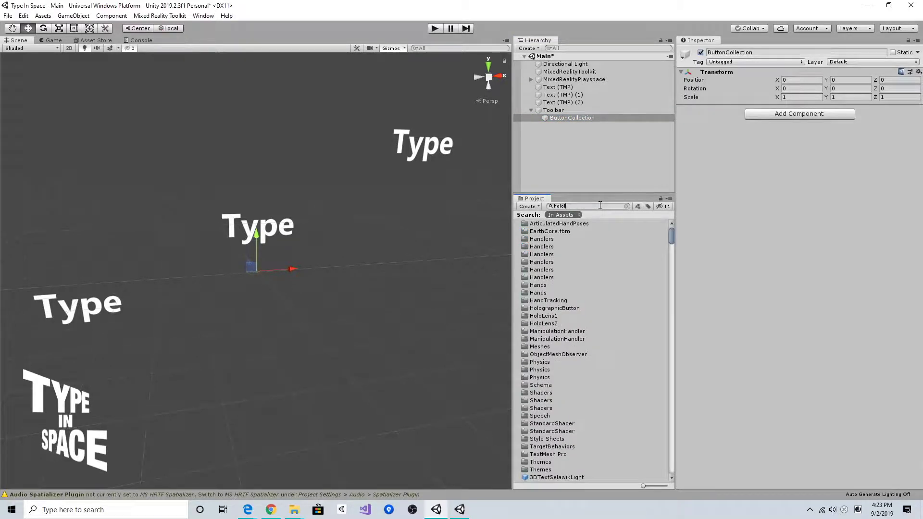
pyautogui.write('ens2')
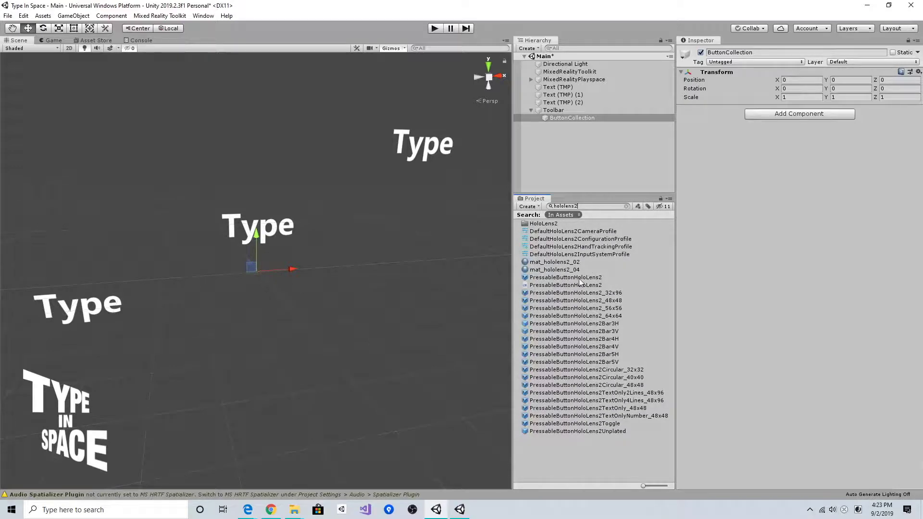
pyautogui.moveTo(586, 168); pyautogui.dragTo(586, 166)
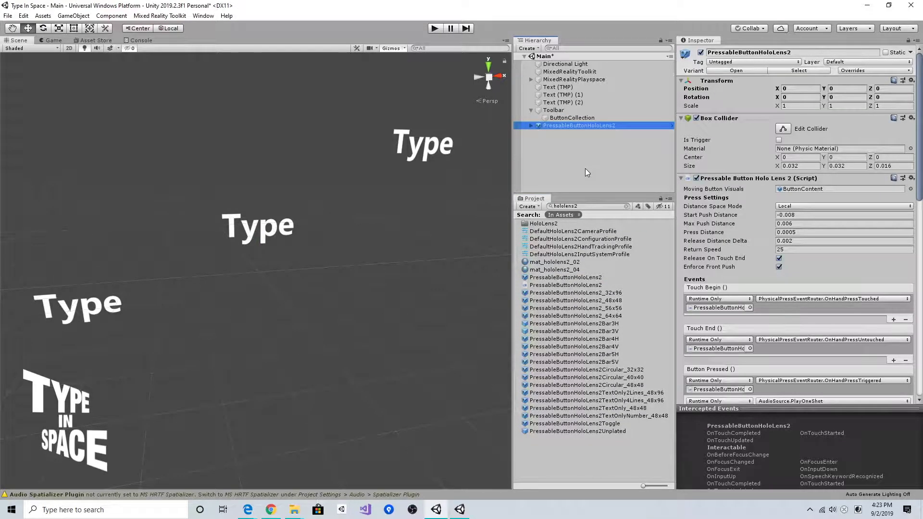
# Step: Examine the PressableButtonHoloLens2 and its collider in the scene from several angles, both selected and deselected
pyautogui.press('f')
pyautogui.keyDown('alt'); pyautogui.moveTo(395, 281); pyautogui.dragTo(345, 318); pyautogui.keyUp('alt')
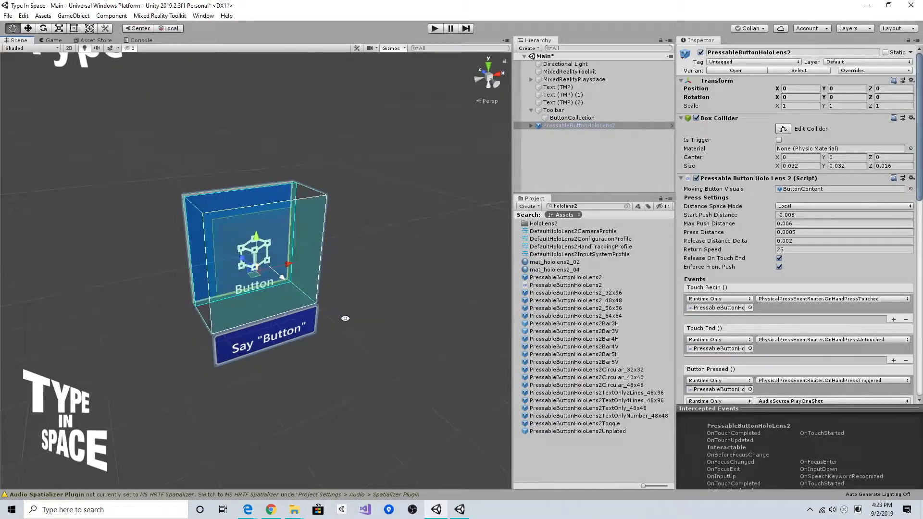
pyautogui.moveTo(401, 264)
pyautogui.keyDown('alt'); pyautogui.mouseDown()
pyautogui.moveTo(388, 290)
pyautogui.moveTo(394, 267)
pyautogui.moveTo(339, 284)
pyautogui.moveTo(399, 274)
pyautogui.mouseUp(); pyautogui.keyUp('alt')
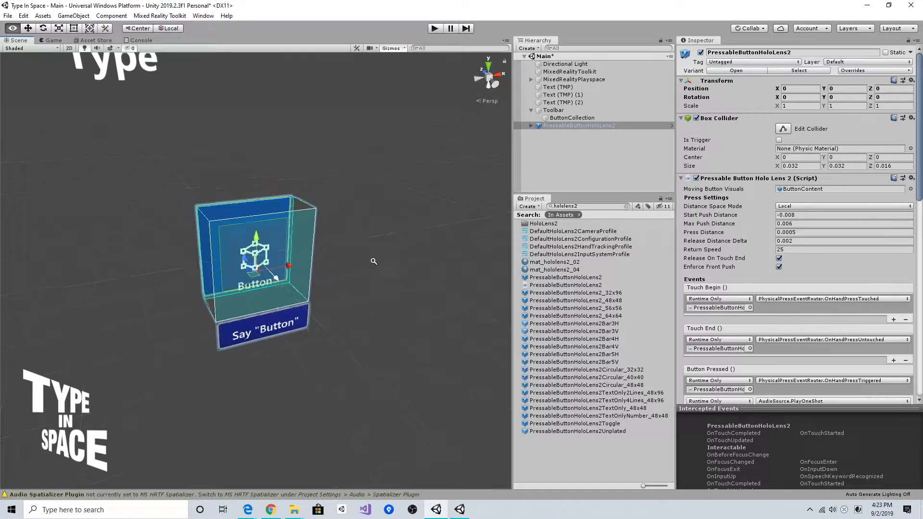
pyautogui.keyDown('alt'); pyautogui.moveTo(374, 261); pyautogui.dragTo(372, 282, button='right'); pyautogui.keyUp('alt')
pyautogui.keyDown('alt'); pyautogui.moveTo(371, 280); pyautogui.dragTo(398, 284); pyautogui.keyUp('alt')
pyautogui.keyDown('alt'); pyautogui.moveTo(398, 284); pyautogui.dragTo(388, 284, button='right'); pyautogui.keyUp('alt')
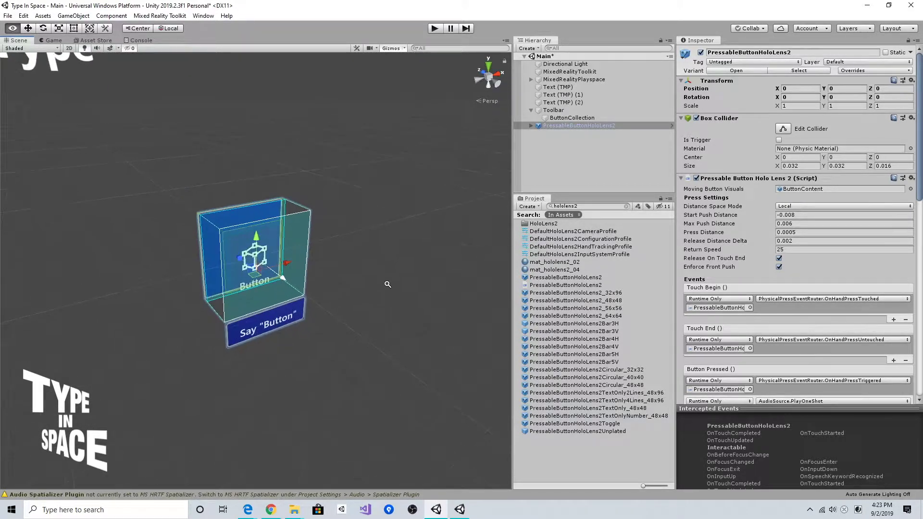
pyautogui.click(564, 165)
pyautogui.keyDown('alt'); pyautogui.moveTo(332, 241); pyautogui.dragTo(343, 238); pyautogui.keyUp('alt')
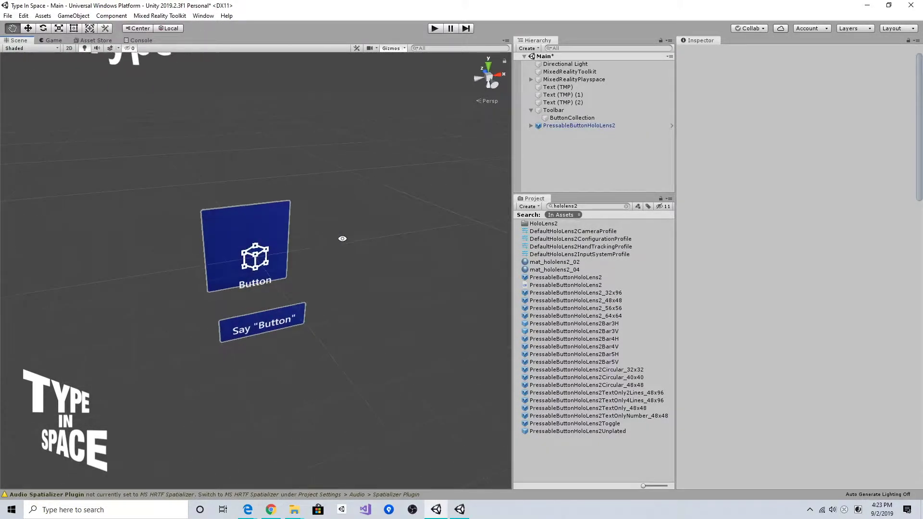
pyautogui.click(564, 126)
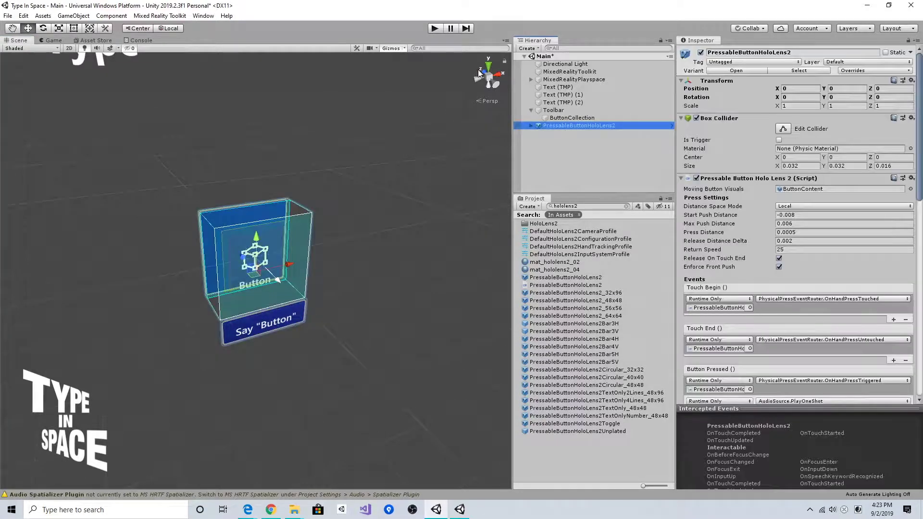
# Step: Run the Main scene, test the HoloLens 2 button with the simulated hand, and stop play mode
pyautogui.click(439, 28)
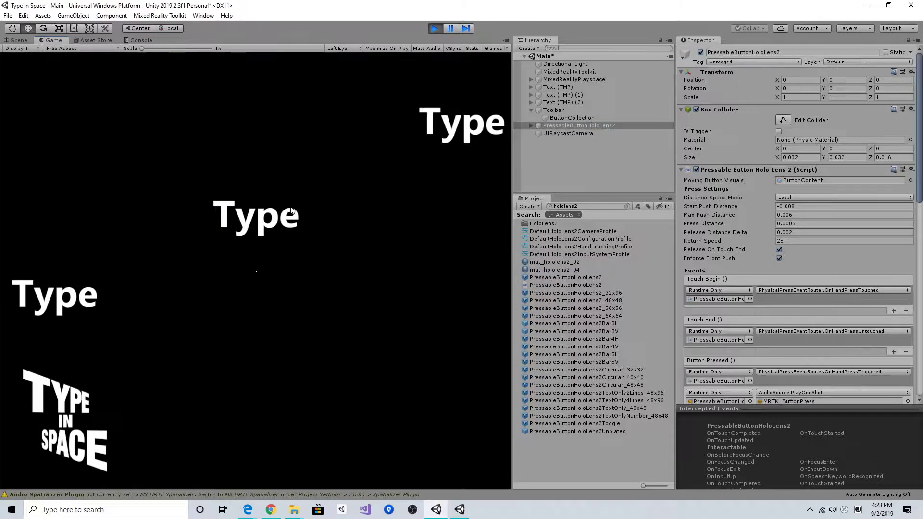
pyautogui.press('a')
pyautogui.moveTo(270, 224); pyautogui.dragTo(313, 204, button='right')
pyautogui.press('w')
pyautogui.press('d')
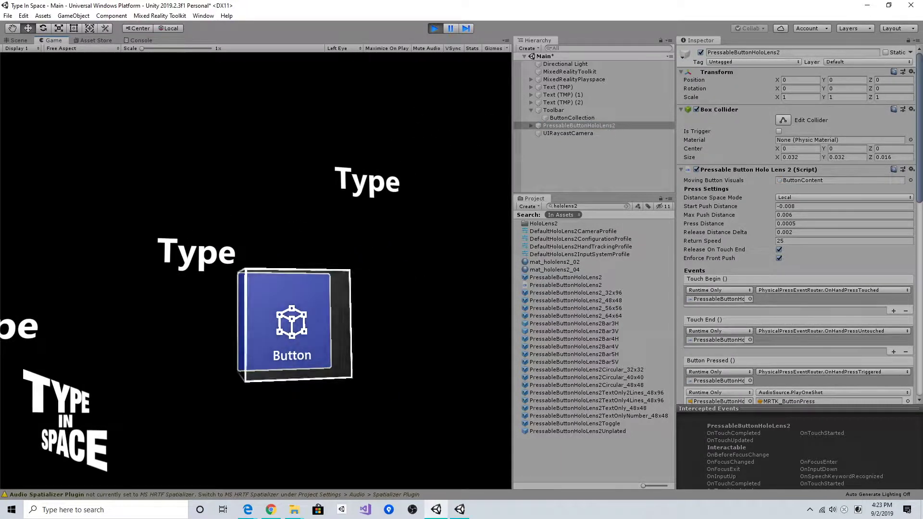
pyautogui.press('space')
pyautogui.press('s')
pyautogui.scroll(-6, 281, 299)
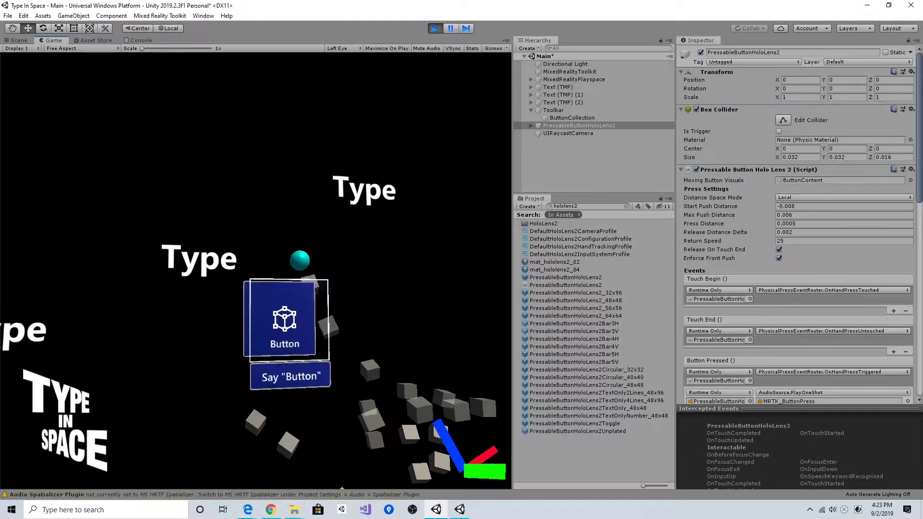
pyautogui.scroll(5, 272, 261)
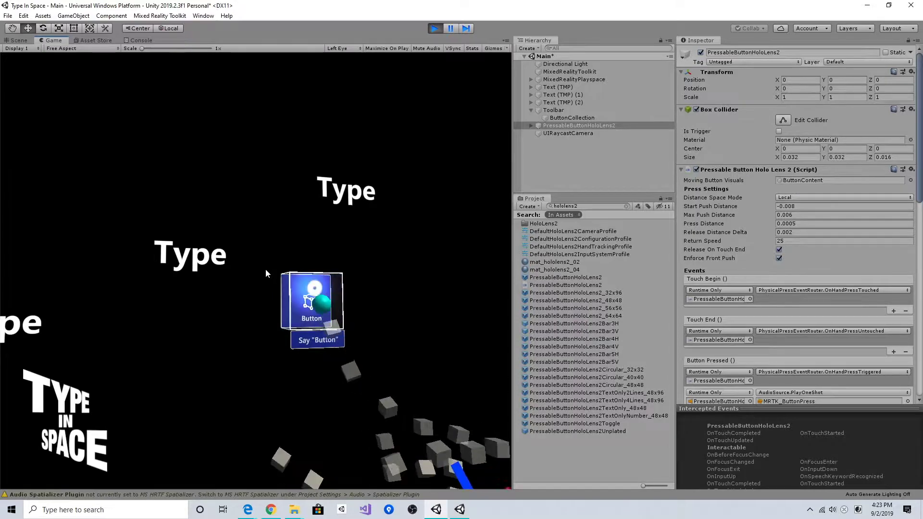
pyautogui.click(433, 28)
pyautogui.click(584, 150)
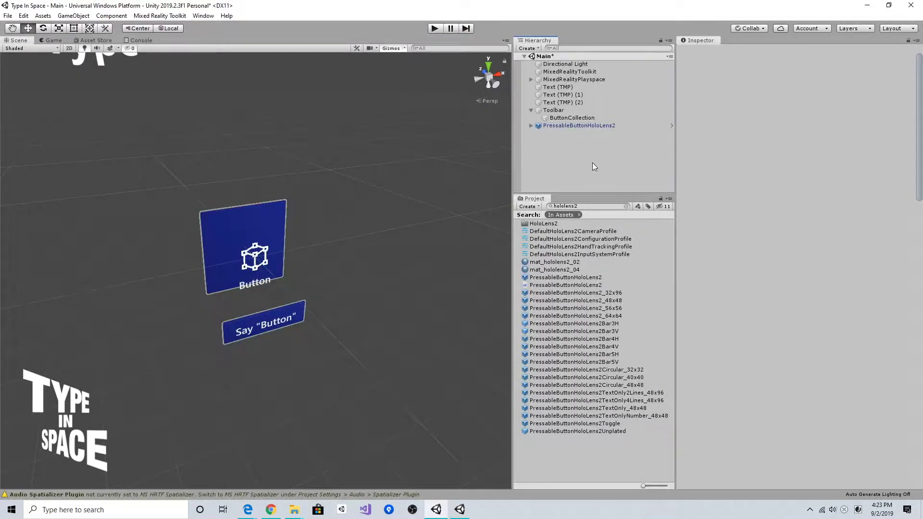
# Step: Add the PressableButtonHoloLens2Unplated prefab to the scene and move it along X to about 0.045, beside the plated button
pyautogui.moveTo(611, 428); pyautogui.dragTo(604, 162)
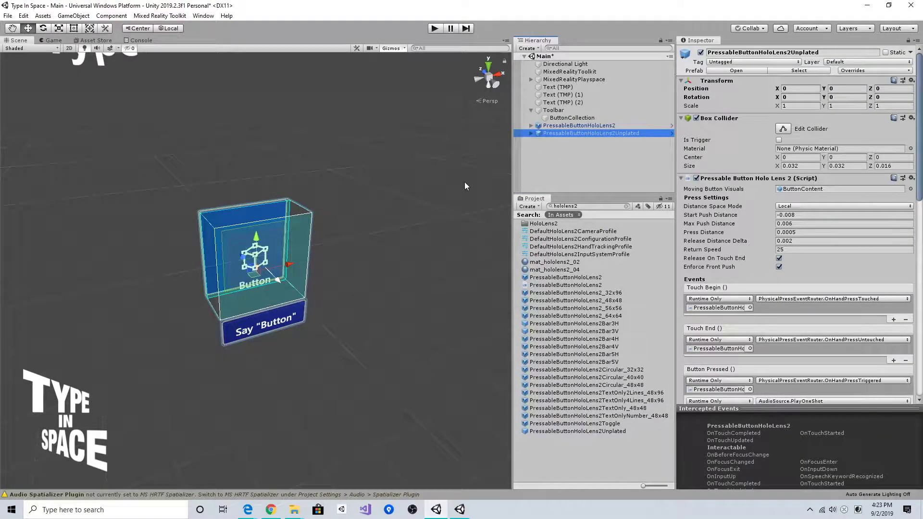
pyautogui.moveTo(293, 264); pyautogui.dragTo(300, 226)
pyautogui.click(561, 146)
pyautogui.click(572, 133)
pyautogui.click(434, 175)
pyautogui.keyDown('alt'); pyautogui.moveTo(435, 175); pyautogui.dragTo(442, 240); pyautogui.keyUp('alt')
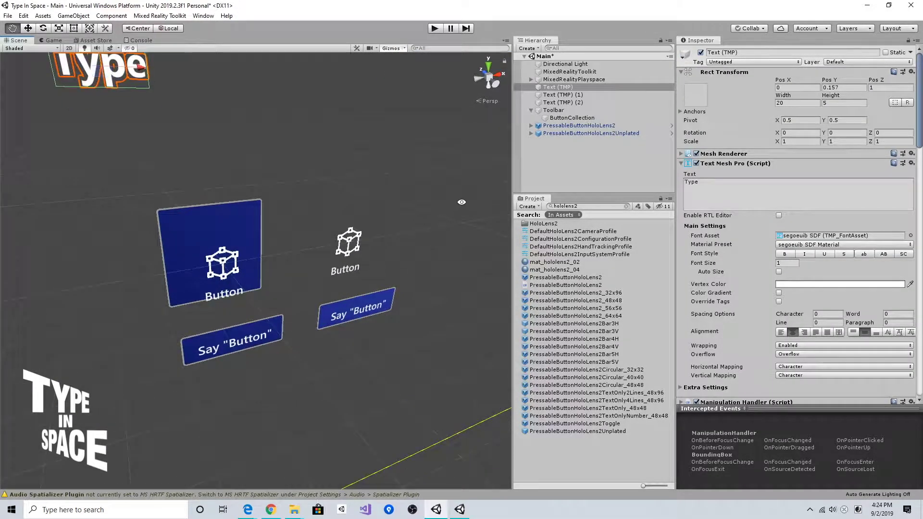
# Step: Delete the plated PressableButtonHoloLens2 and nest the unplated button under ButtonCollection
pyautogui.click(549, 158)
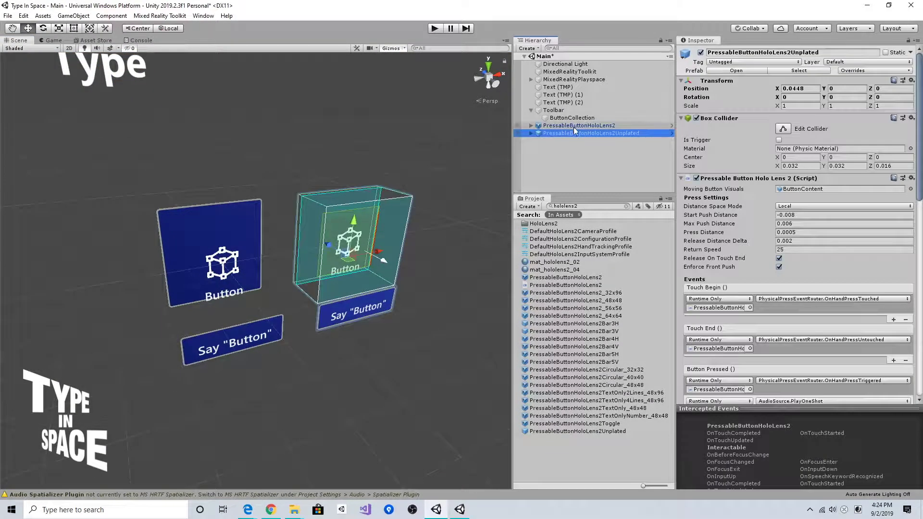
pyautogui.click(576, 127)
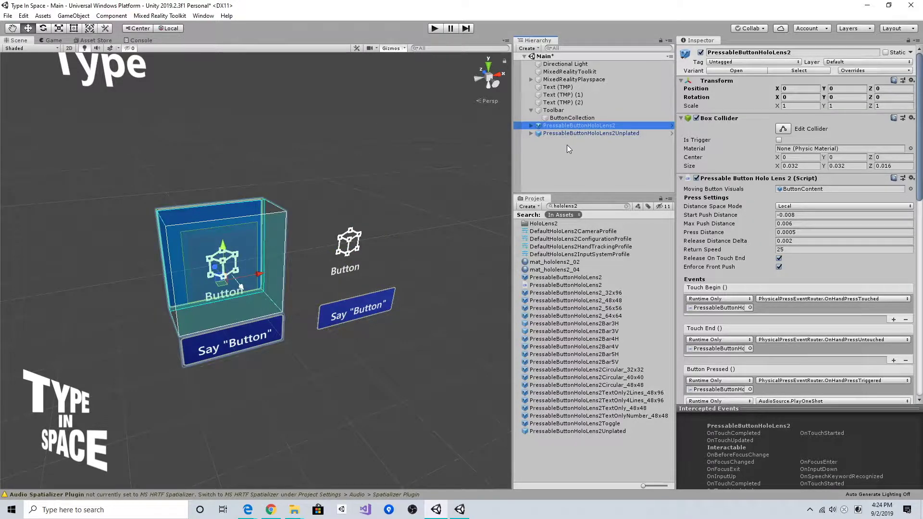
pyautogui.press('Delete')
pyautogui.moveTo(564, 129); pyautogui.dragTo(562, 118)
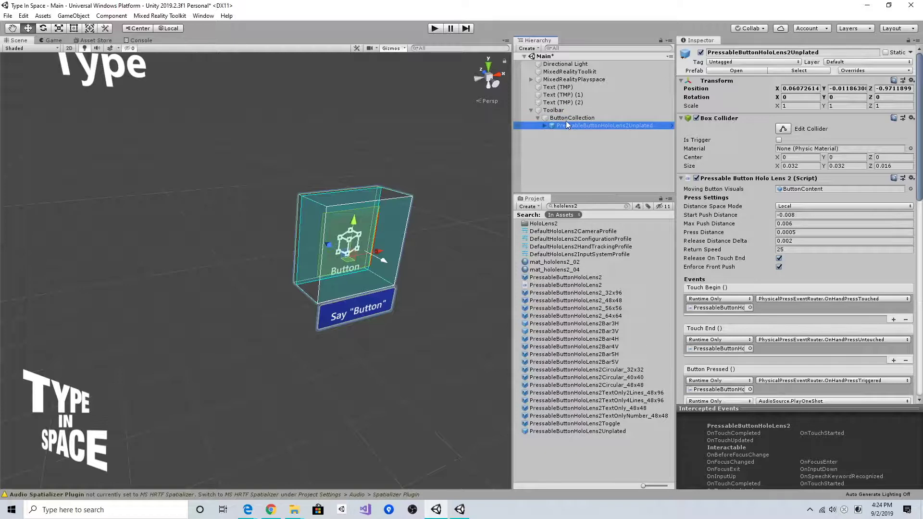
pyautogui.click(567, 159)
pyautogui.click(577, 125)
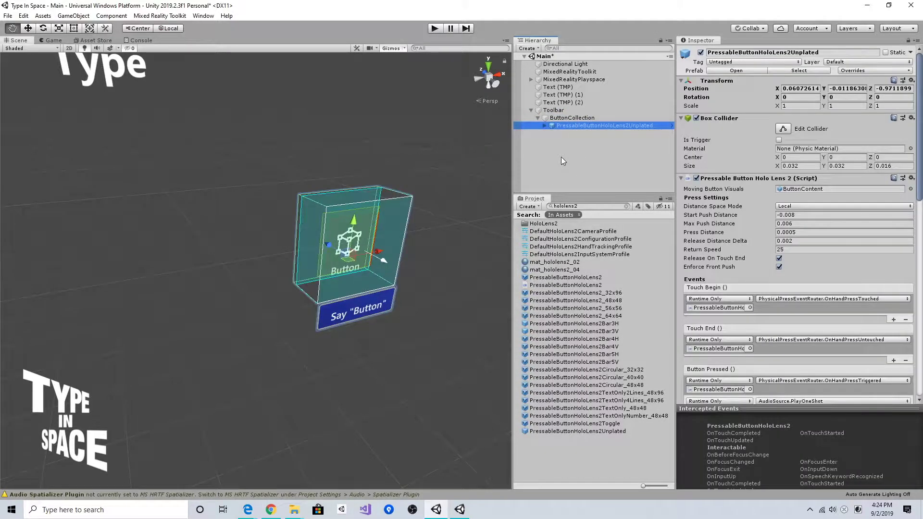
# Step: Switch to the original TypeInSpace project in the other Unity window and run its scene
pyautogui.hotkey('alt', 'Tab')
pyautogui.hotkey('alt', 'Tab')
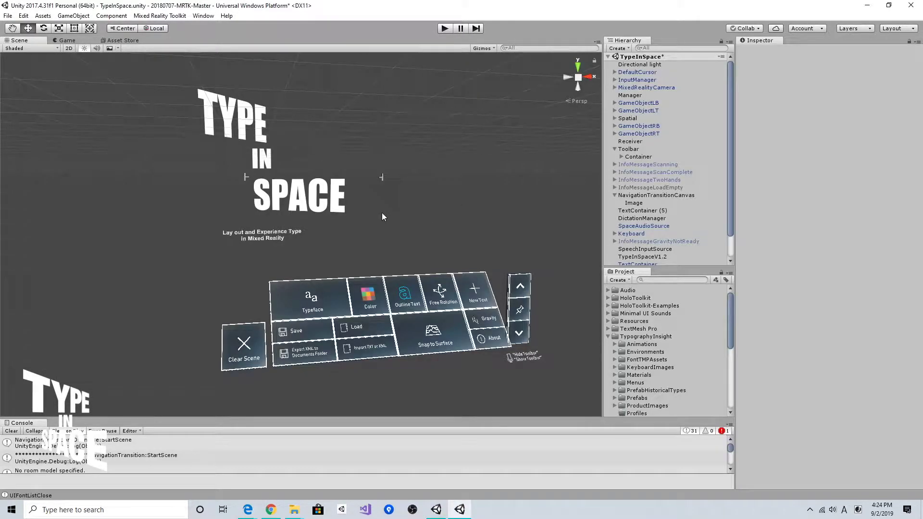
pyautogui.keyDown('alt'); pyautogui.moveTo(382, 216); pyautogui.dragTo(411, 236); pyautogui.keyUp('alt')
pyautogui.click(445, 29)
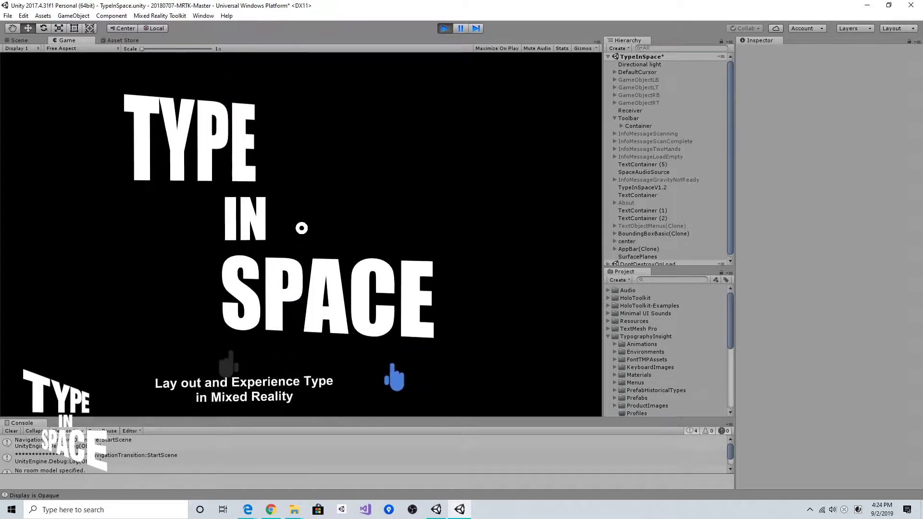
# Step: Select the TYPE text in the running app and examine its Edit, Duplicate and Delete menu
pyautogui.click(302, 228)
pyautogui.moveTo(302, 228); pyautogui.dragTo(274, 181, button='right')
pyautogui.click(302, 227)
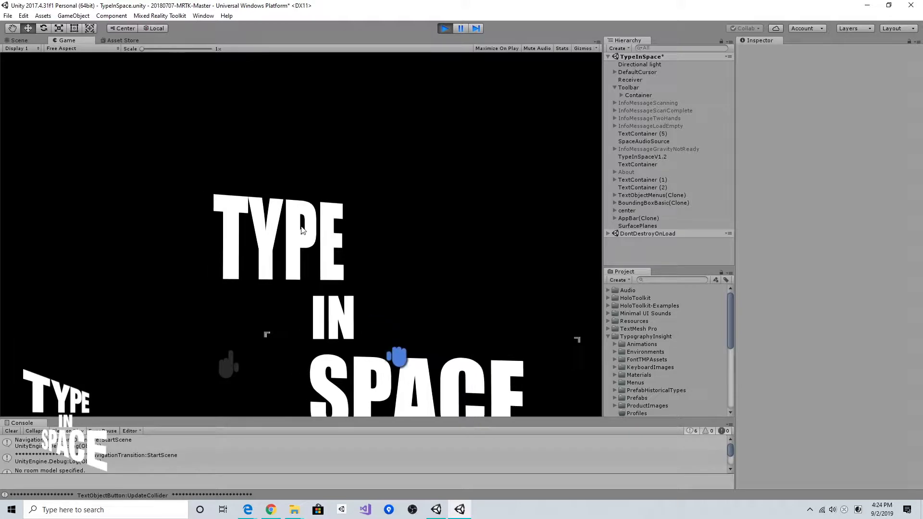
pyautogui.moveTo(302, 232); pyautogui.dragTo(283, 239, button='right')
pyautogui.click(302, 233)
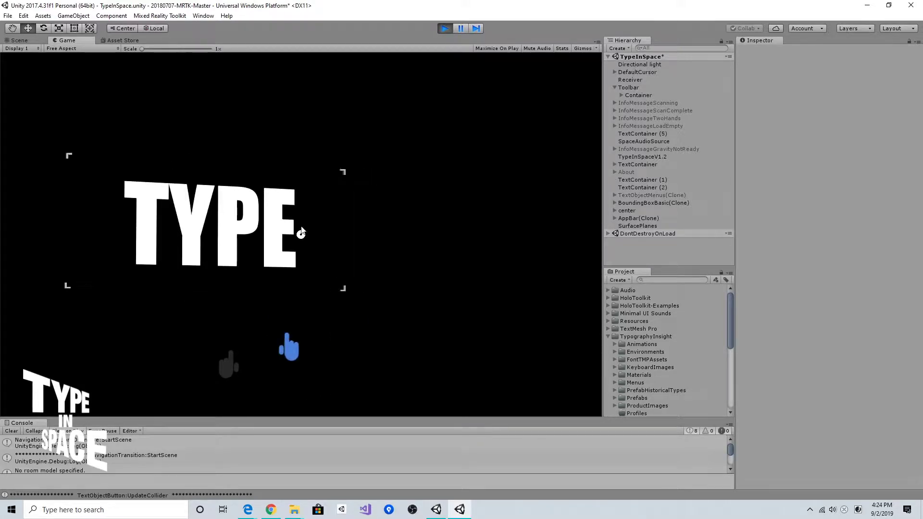
pyautogui.moveTo(302, 233); pyautogui.dragTo(229, 232, button='right')
pyautogui.click(301, 233)
pyautogui.moveTo(302, 233); pyautogui.dragTo(268, 321, button='right')
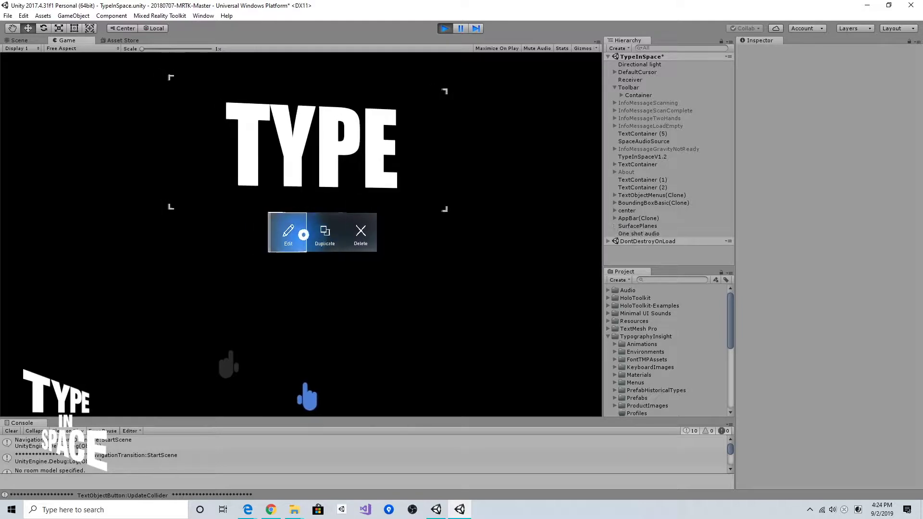
# Step: Select the SPACE text in the running app and duplicate it using its object menu
pyautogui.moveTo(303, 235); pyautogui.dragTo(455, 252, button='right')
pyautogui.click(302, 235)
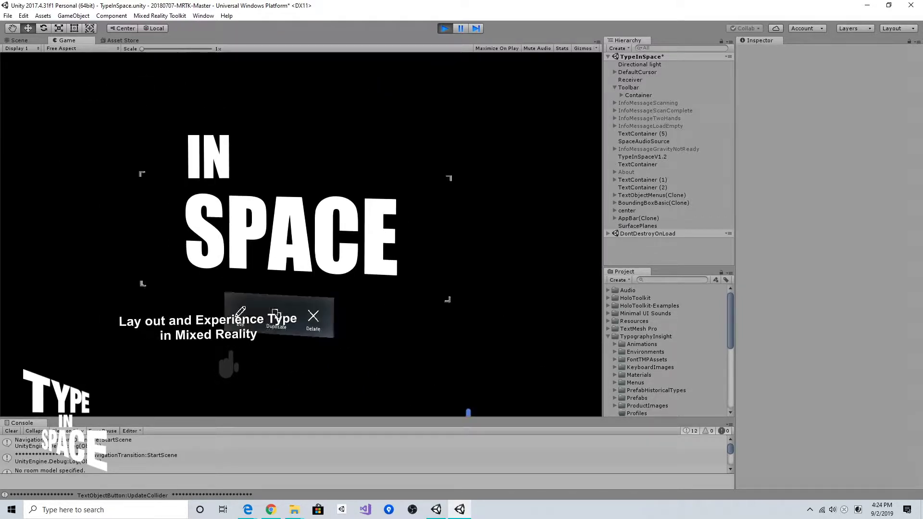
pyautogui.moveTo(302, 235); pyautogui.dragTo(300, 233)
pyautogui.moveTo(300, 234); pyautogui.dragTo(301, 276, button='right')
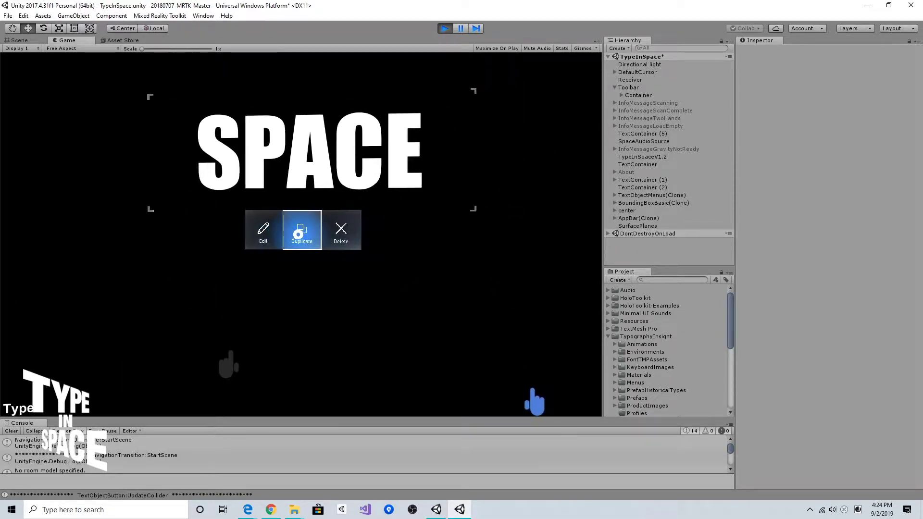
pyautogui.click(300, 235)
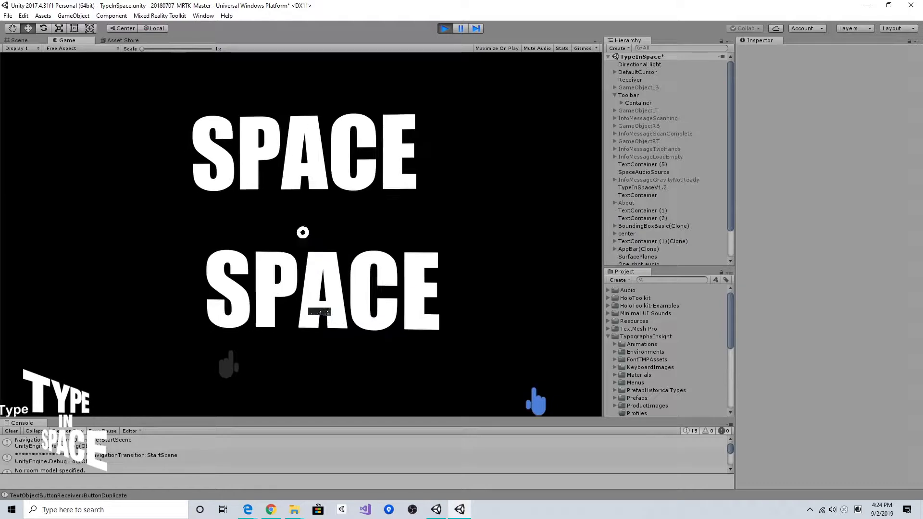
# Step: Select the duplicated SPACE text and delete it from the running scene
pyautogui.moveTo(300, 235); pyautogui.dragTo(301, 272, button='right')
pyautogui.moveTo(300, 235); pyautogui.dragTo(311, 230)
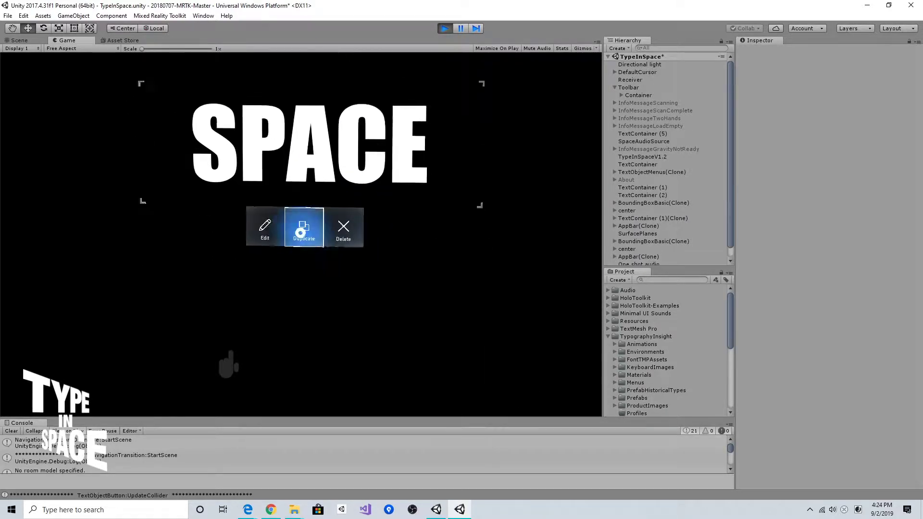
pyautogui.click(299, 235)
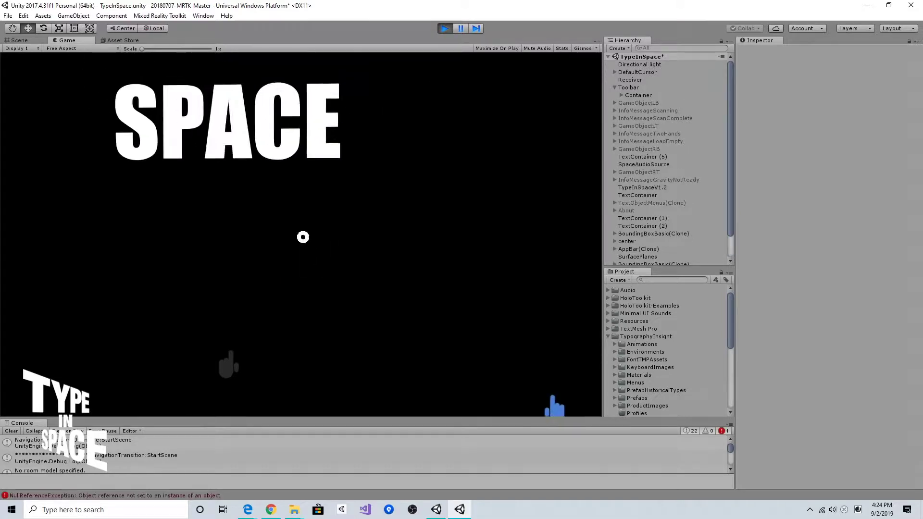
pyautogui.click(302, 235)
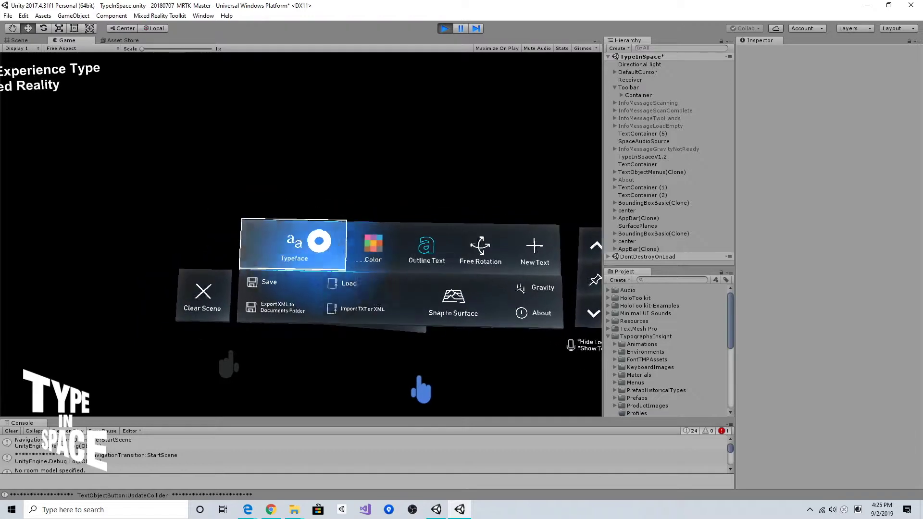
# Step: Open and close the Typeface, Color and Outline Text options of the original toolbar to review them
pyautogui.click(302, 234)
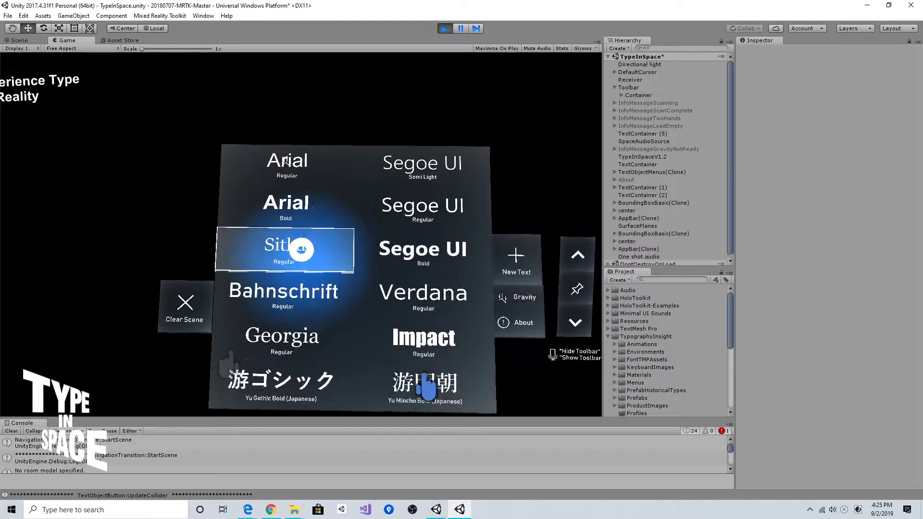
pyautogui.click(301, 234)
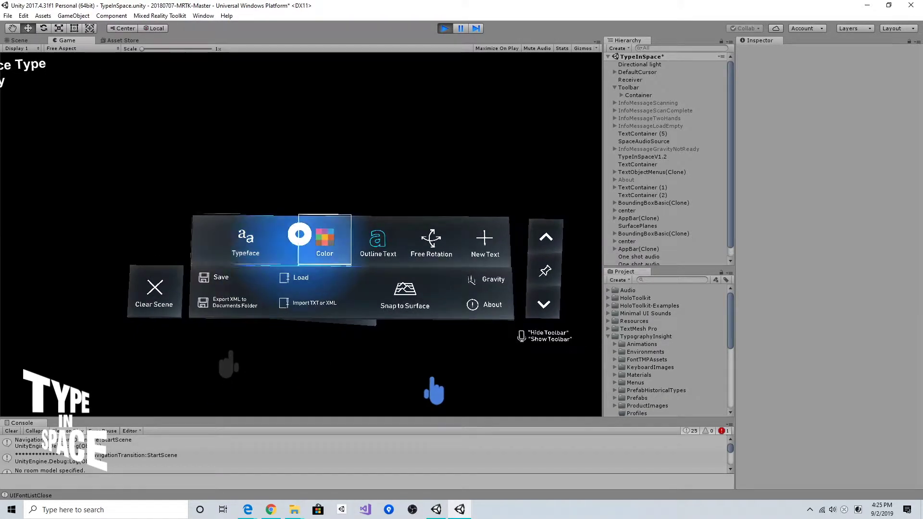
pyautogui.click(299, 237)
pyautogui.click(300, 236)
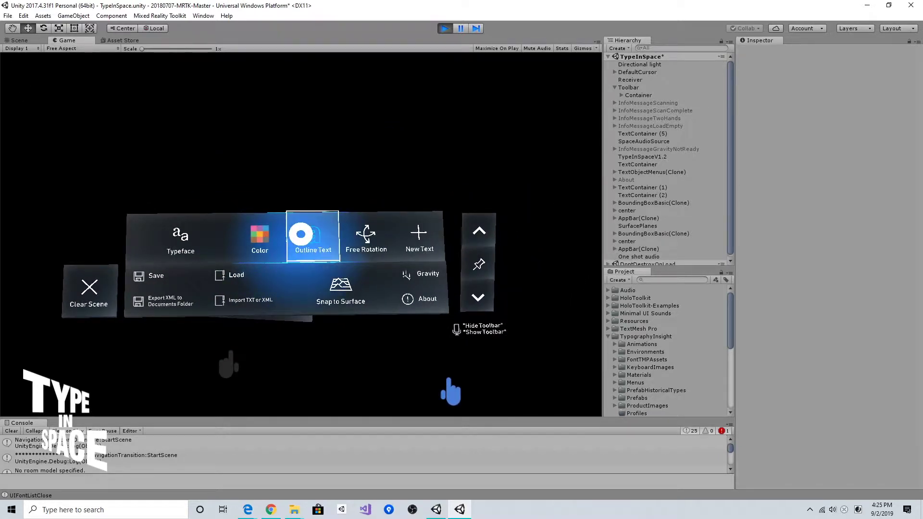
pyautogui.click(301, 234)
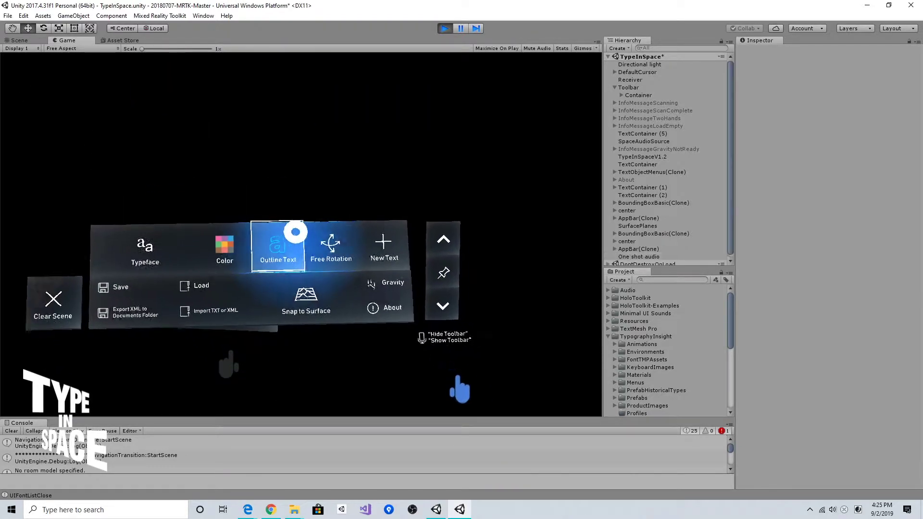
pyautogui.click(299, 233)
# Step: Switch the toolbar's rotation mode to Y-axis Rotation and back to Free Rotation, and look over the toolbar layout
pyautogui.click(299, 236)
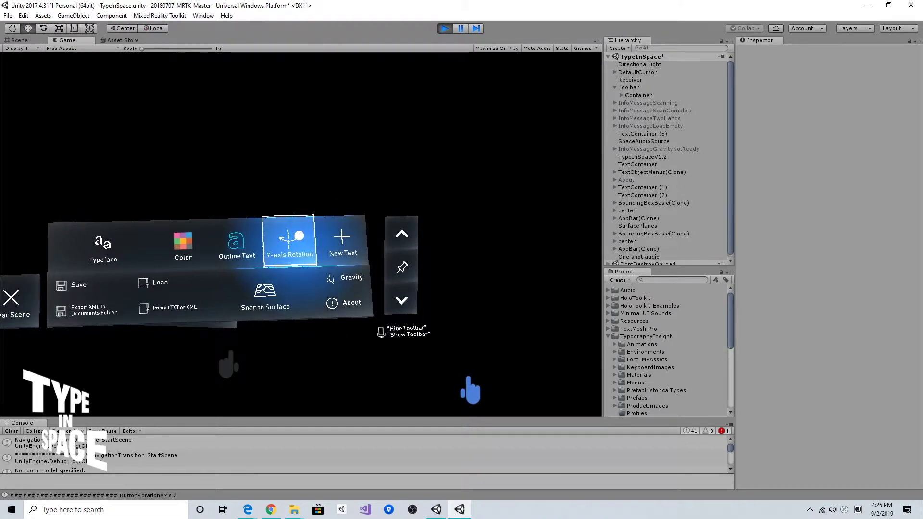
pyautogui.click(299, 236)
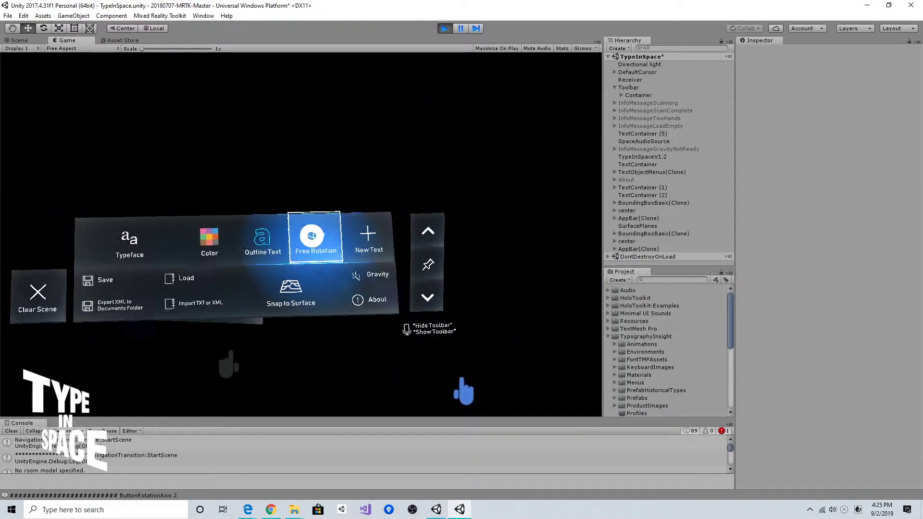
pyautogui.moveTo(301, 234); pyautogui.dragTo(460, 236, button='right')
pyautogui.moveTo(460, 379); pyautogui.dragTo(428, 390, button='right')
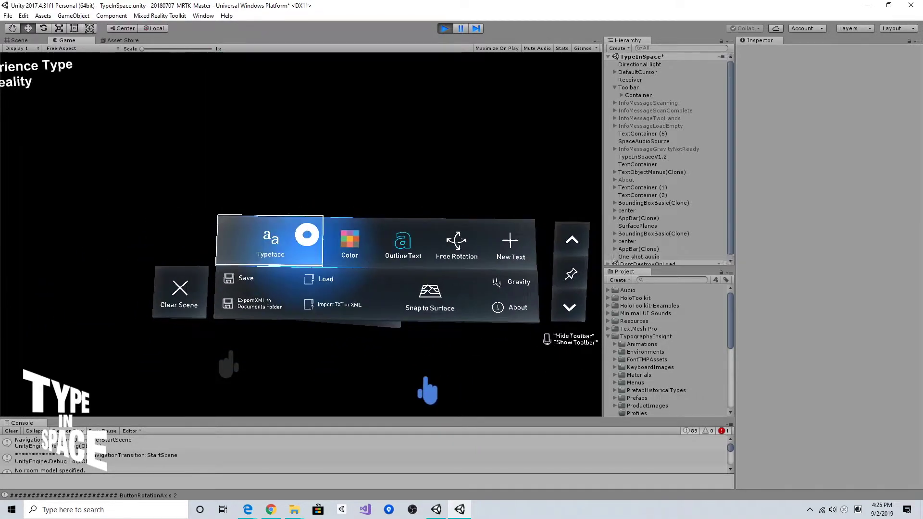
pyautogui.moveTo(274, 212)
pyautogui.mouseDown(button='right')
pyautogui.moveTo(314, 212)
pyautogui.moveTo(279, 213)
pyautogui.moveTo(289, 205)
pyautogui.mouseUp(button='right')
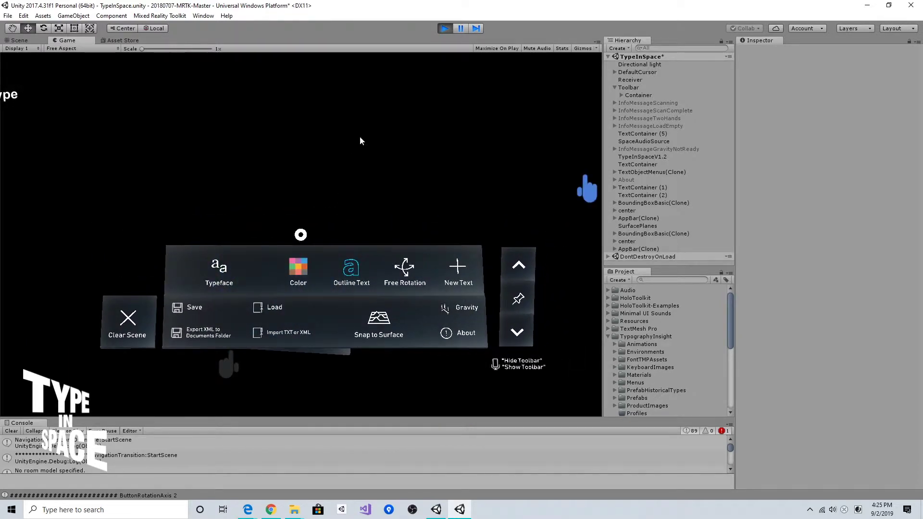
# Step: Switch to the Type In Space Unity 2019 project and duplicate the unplated HoloLens 2 button five times inside ButtonCollection
pyautogui.hotkey('alt', 'Tab')
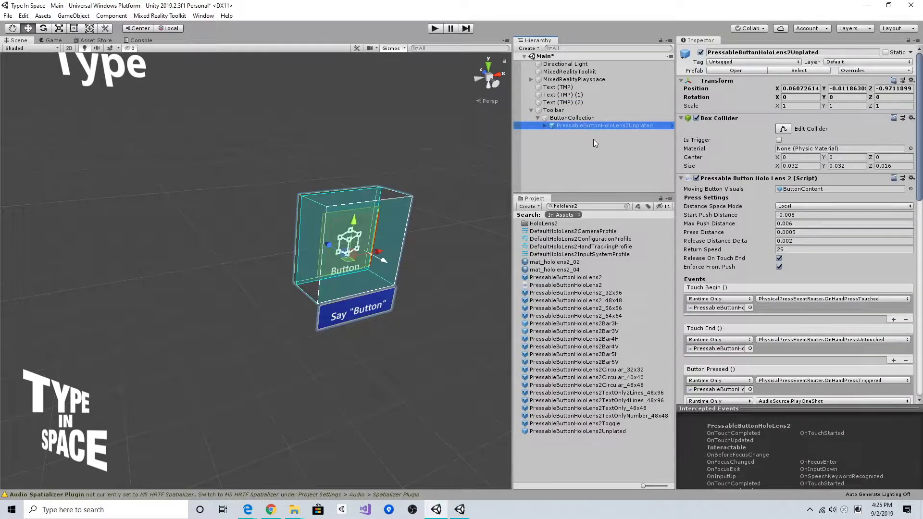
pyautogui.hotkey('ctrl', 'd')
pyautogui.hotkey('ctrl', 'd')
pyautogui.hotkey('ctrl', 'd')
pyautogui.hotkey('ctrl', 'd')
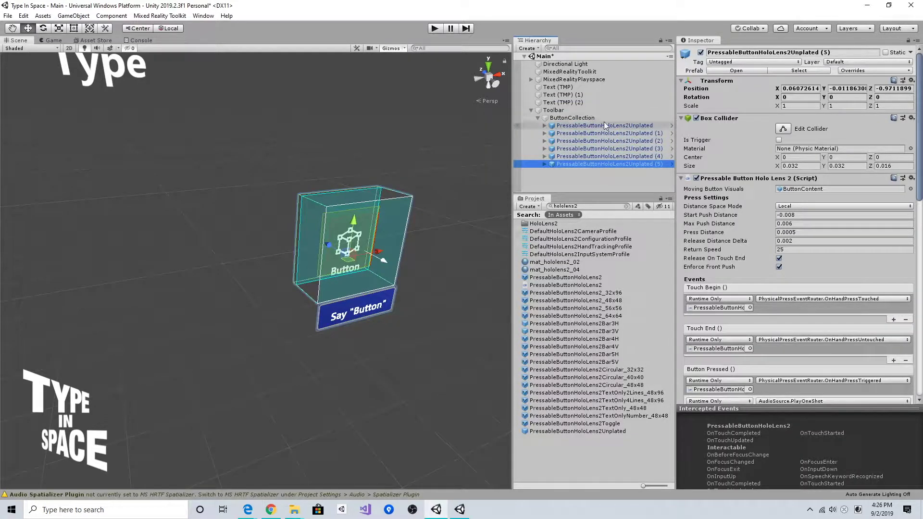
# Step: Add a Grid Object Collection component to the ButtonCollection object
pyautogui.click(604, 125)
pyautogui.click(603, 118)
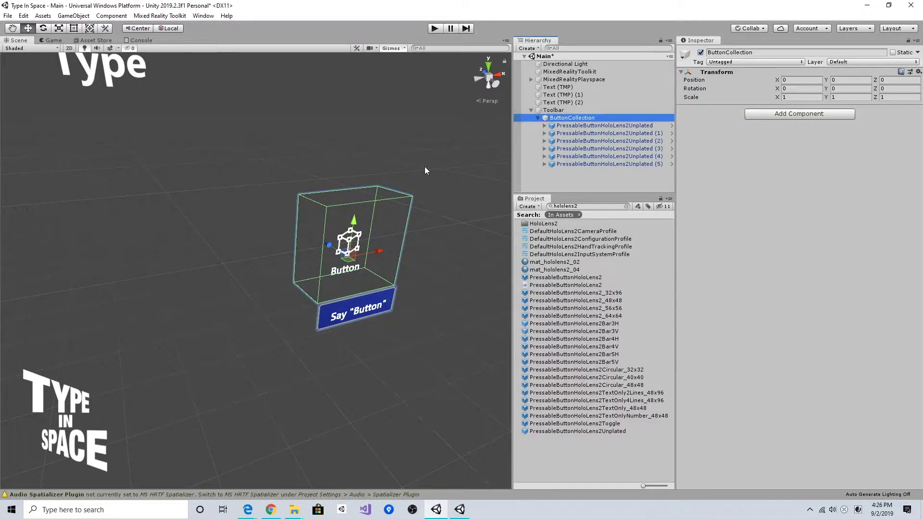
pyautogui.moveTo(425, 167); pyautogui.dragTo(370, 185, button='middle')
pyautogui.click(783, 114)
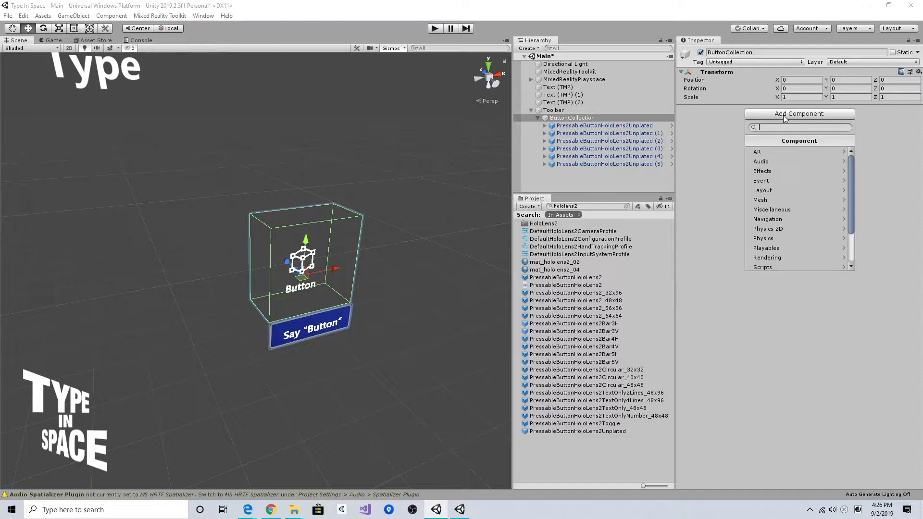
pyautogui.write('grid')
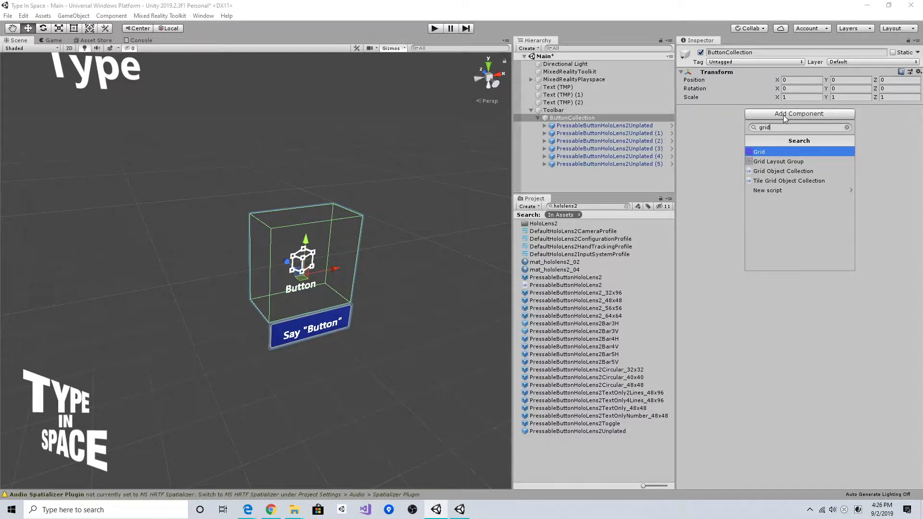
pyautogui.click(800, 171)
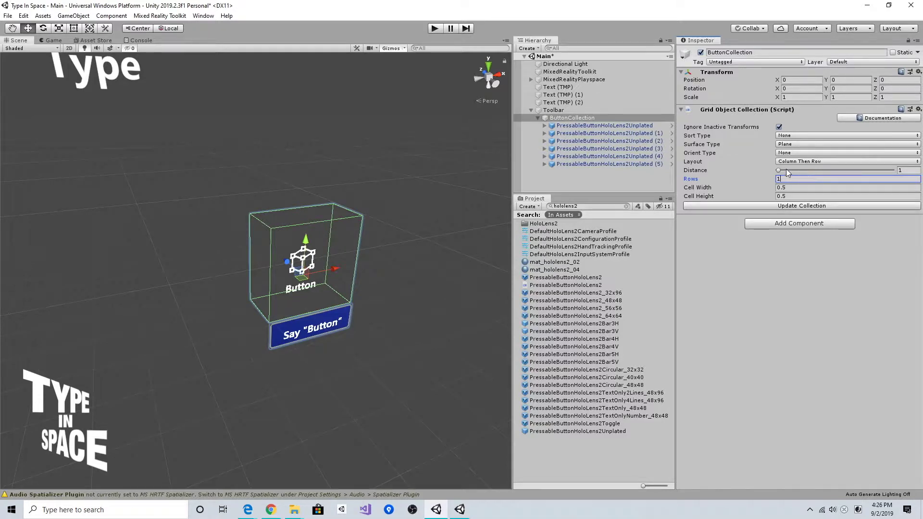
# Step: Configure the button grid with distance 0, 1 row, and cell width and height of 0.032
pyautogui.moveTo(780, 169); pyautogui.dragTo(776, 169)
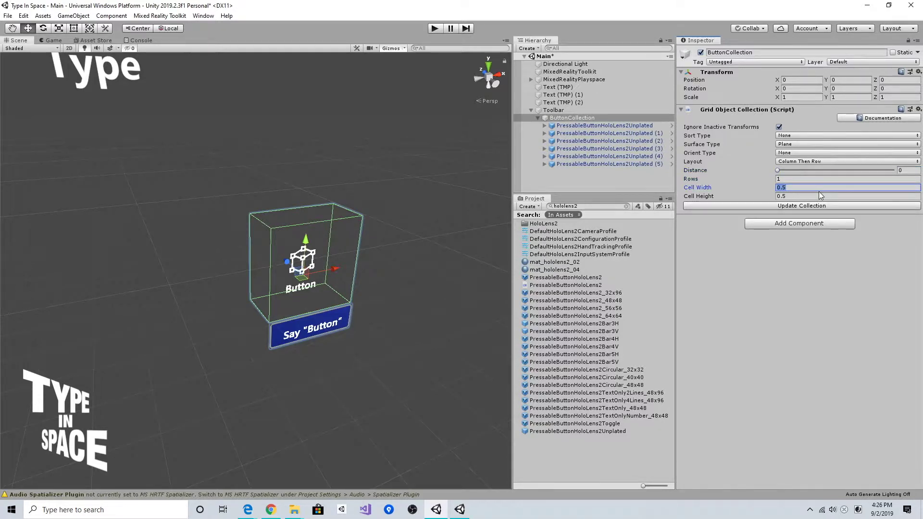
pyautogui.write('0.03')
pyautogui.press('Return')
pyautogui.hotkey('ctrl', 'c')
pyautogui.click(798, 196)
pyautogui.hotkey('ctrl', 'v')
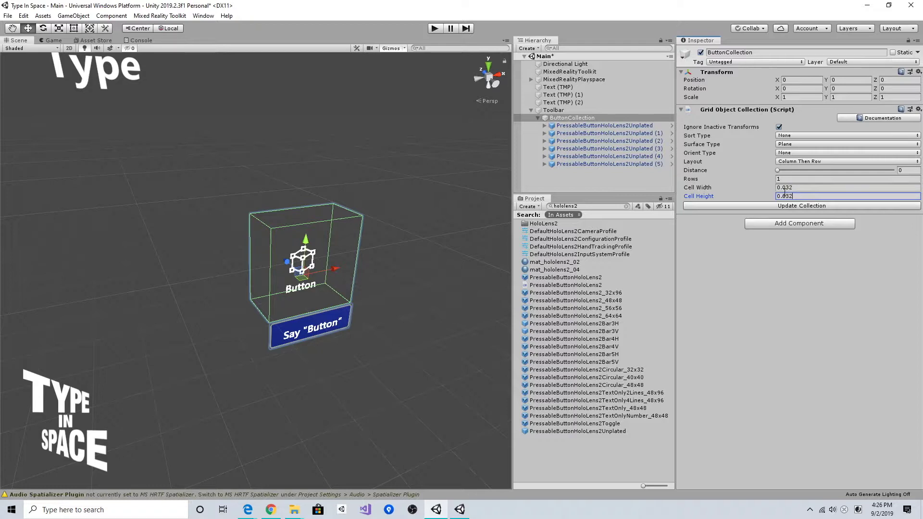
pyautogui.click(798, 188)
pyautogui.click(799, 189)
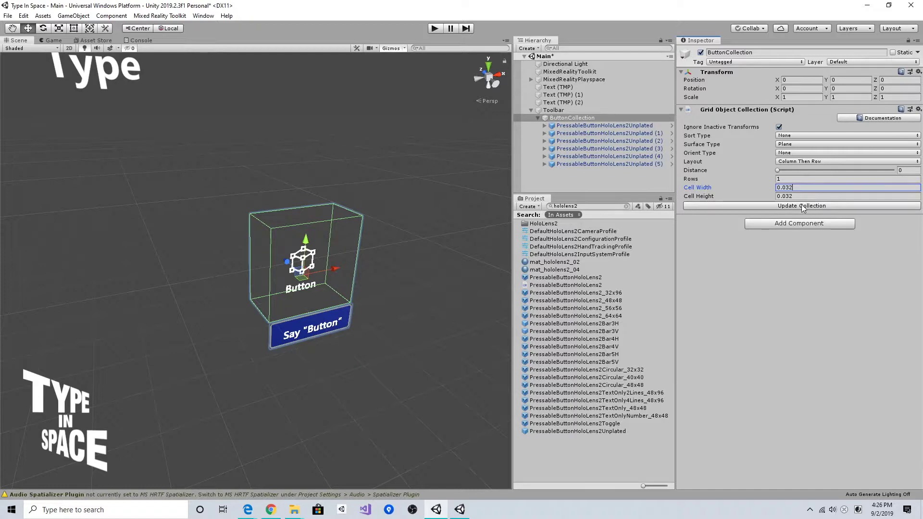
# Step: Update the collection to lay out the buttons with the grid settings, and inspect the arrangement up close in the scene
pyautogui.click(793, 205)
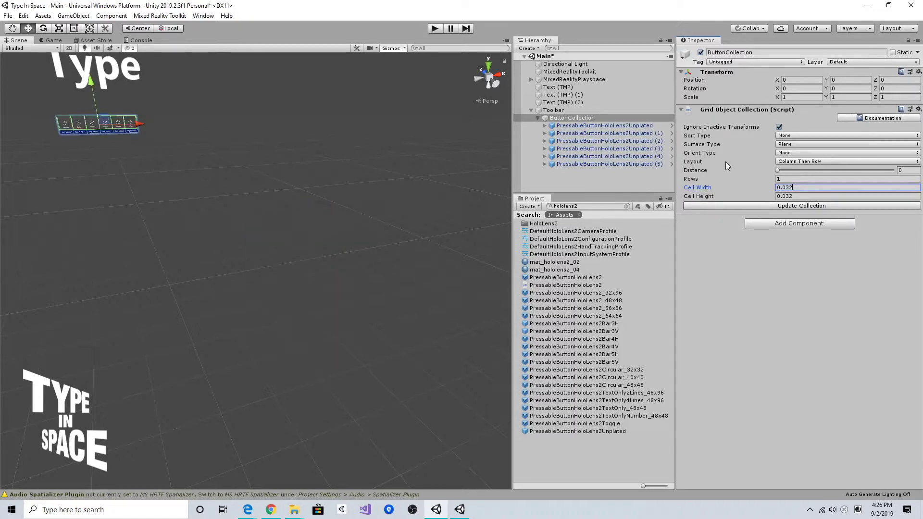
pyautogui.click(654, 127)
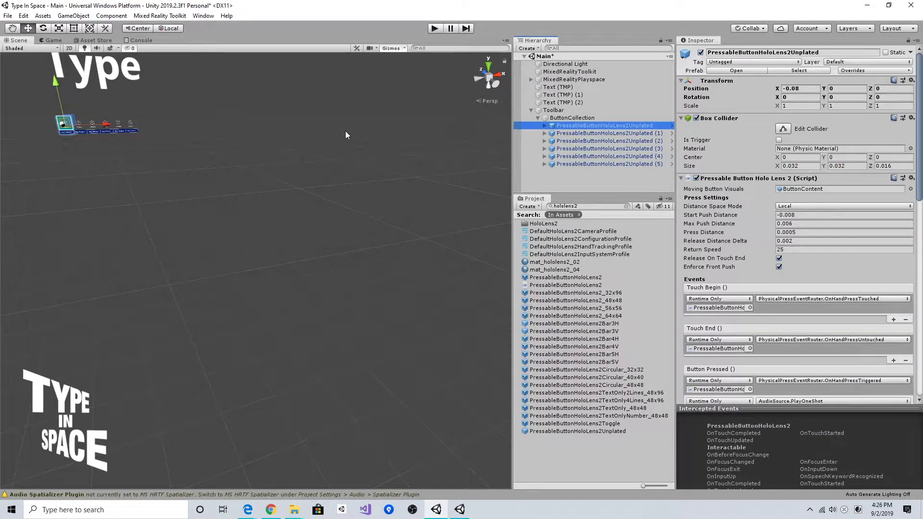
pyautogui.press('f')
pyautogui.keyDown('alt'); pyautogui.moveTo(413, 214); pyautogui.dragTo(396, 169, button='right'); pyautogui.keyUp('alt')
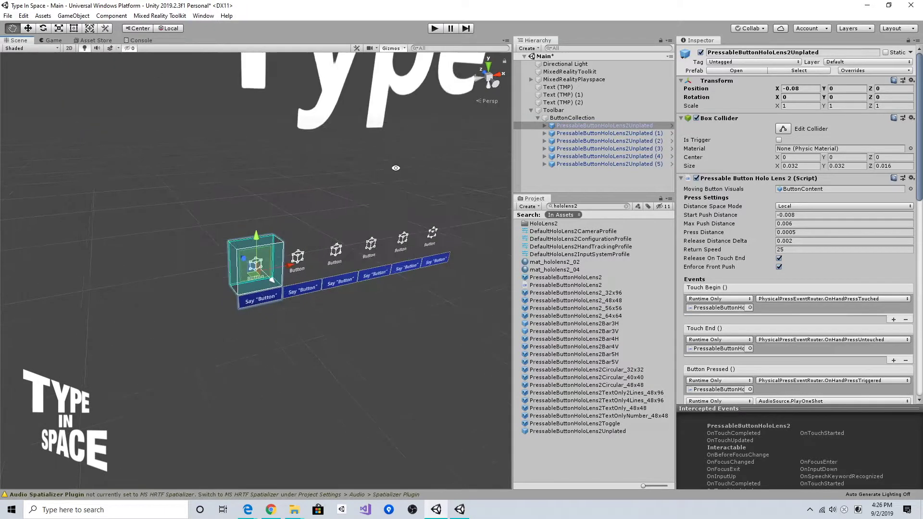
pyautogui.click(598, 119)
pyautogui.moveTo(393, 162); pyautogui.dragTo(304, 168, button='middle')
pyautogui.keyDown('alt'); pyautogui.moveTo(304, 168); pyautogui.dragTo(372, 182); pyautogui.keyUp('alt')
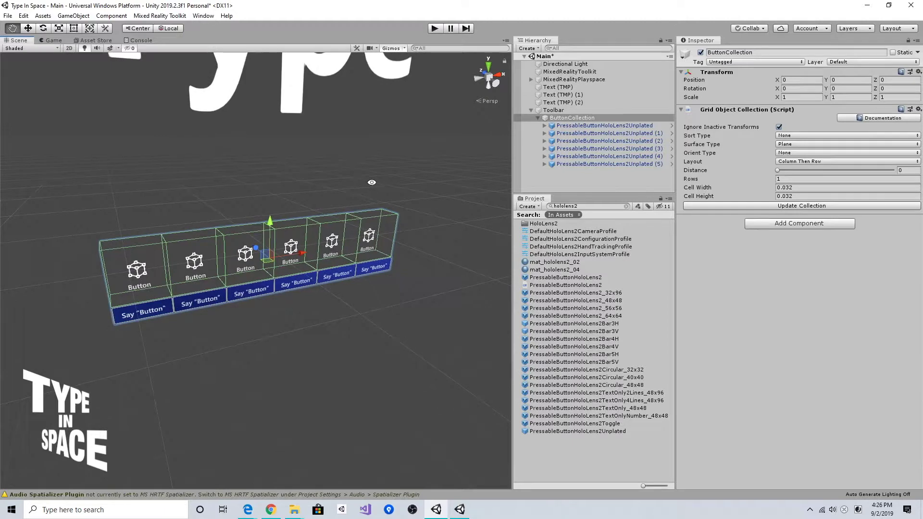
pyautogui.keyDown('alt'); pyautogui.moveTo(372, 182); pyautogui.dragTo(337, 213, button='right'); pyautogui.keyUp('alt')
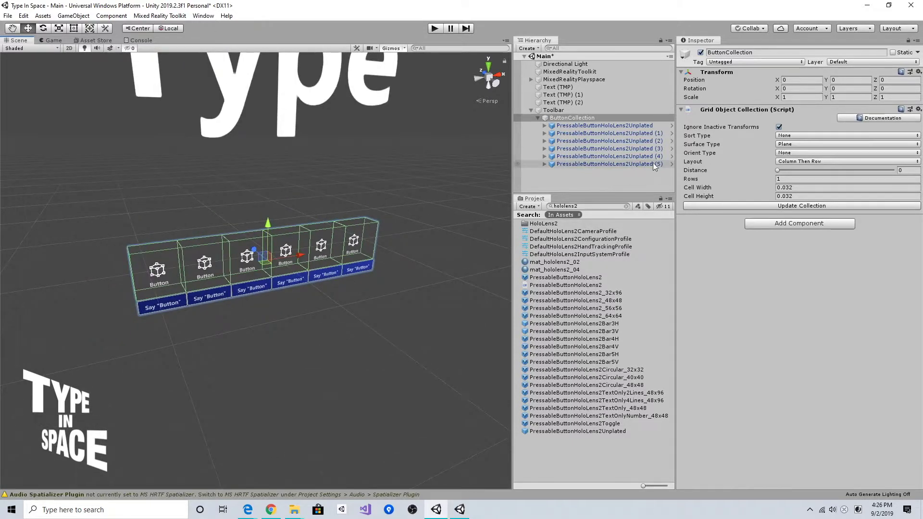
# Step: Set the Toolbar object's Z position to 0 and frame it in the scene
pyautogui.click(627, 125)
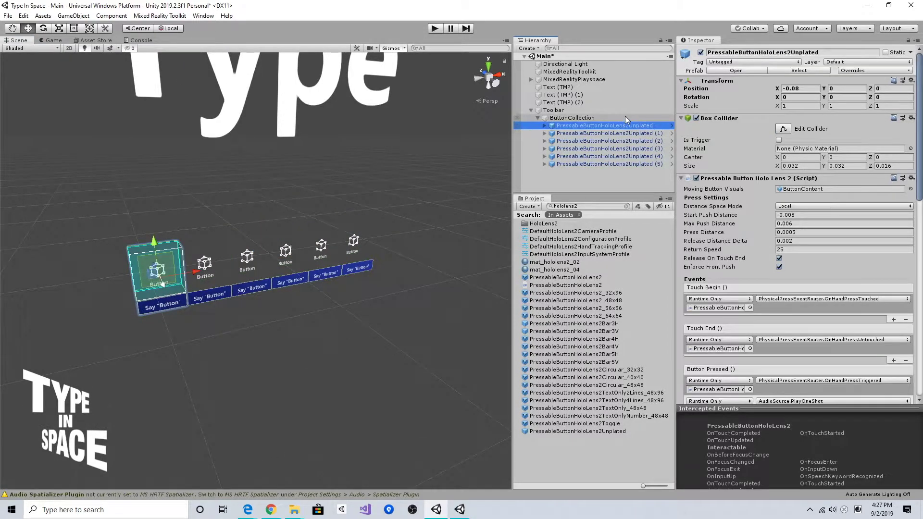
pyautogui.click(626, 116)
pyautogui.click(622, 111)
pyautogui.click(617, 117)
pyautogui.click(616, 113)
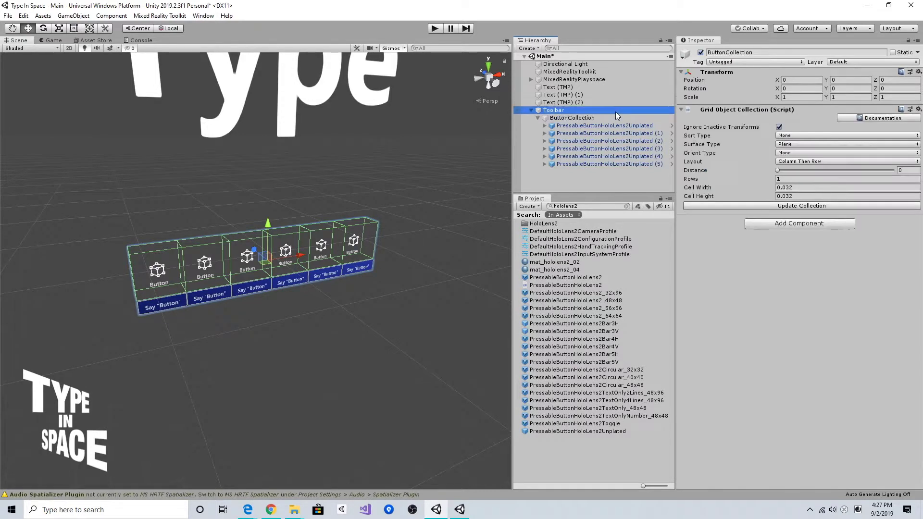
pyautogui.click(891, 79)
pyautogui.write('0')
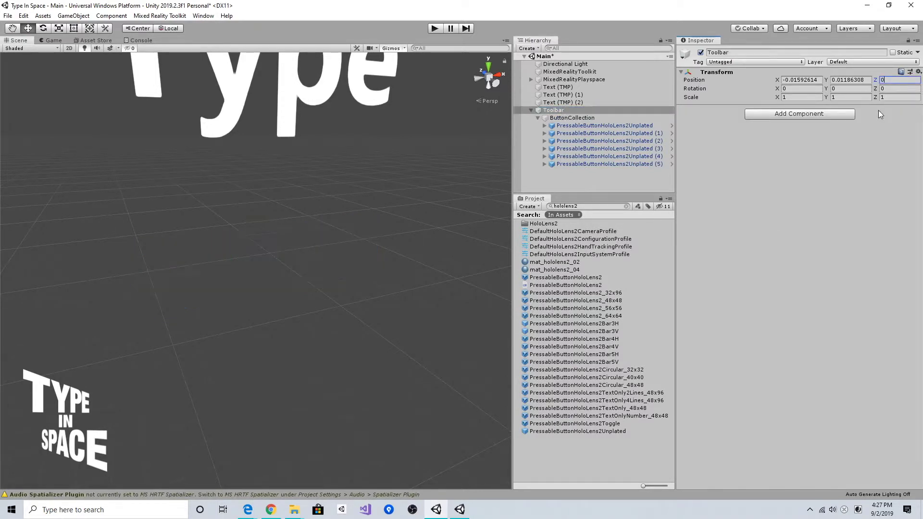
pyautogui.click(566, 116)
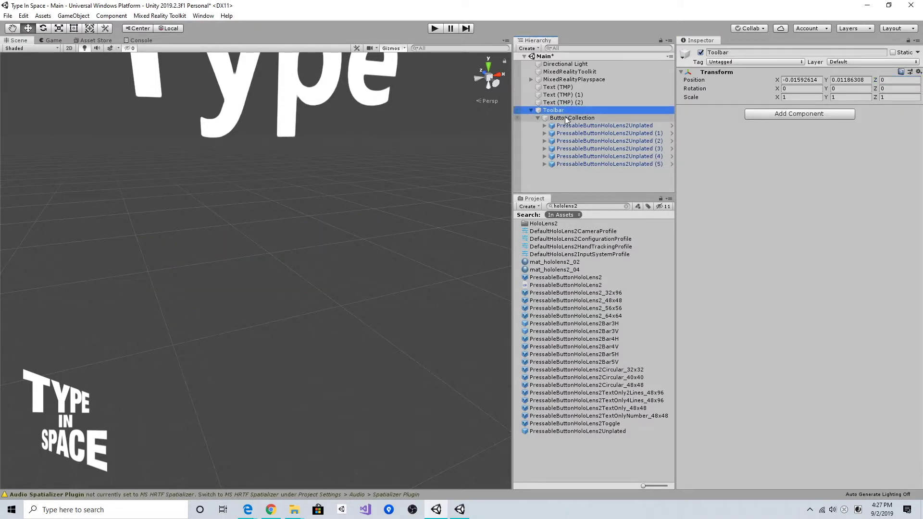
pyautogui.doubleClick(564, 109)
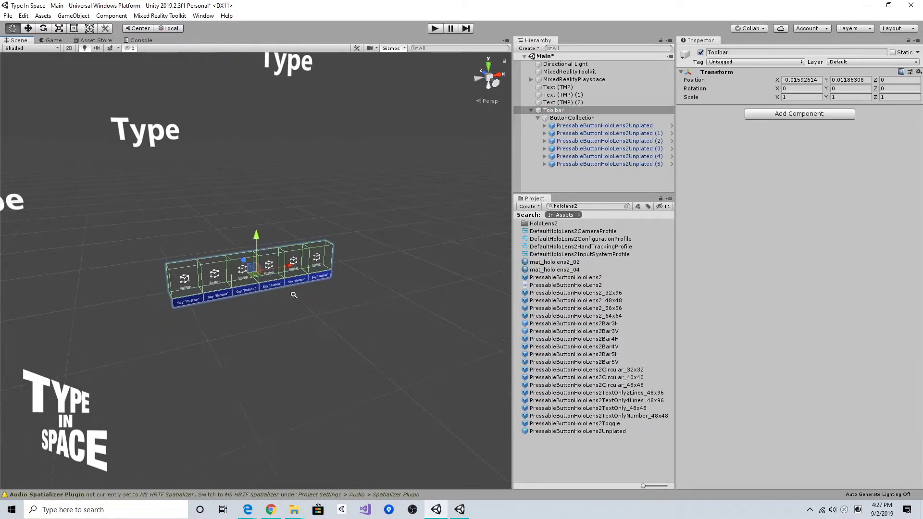
# Step: Try the ButtonCollection grid with 2, 3 and 6 rows, updating the collection for each layout
pyautogui.click(572, 118)
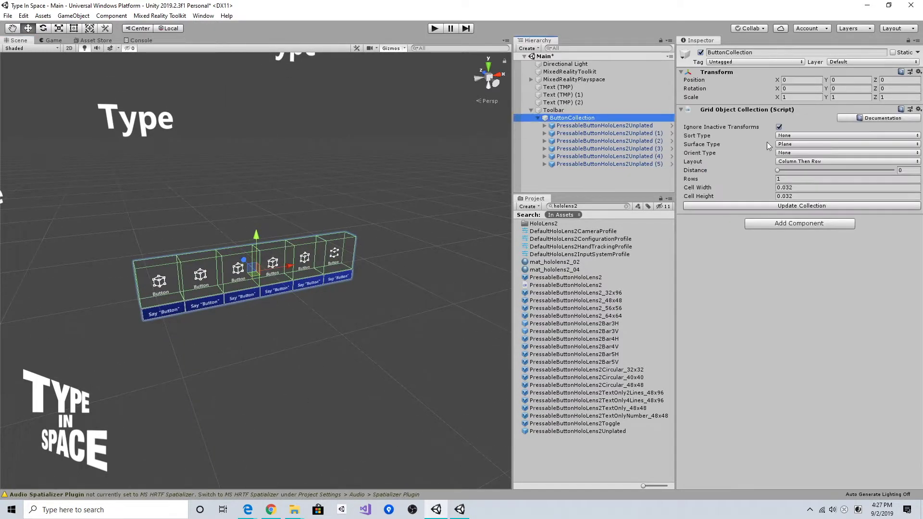
pyautogui.click(785, 178)
pyautogui.write('2')
pyautogui.click(784, 206)
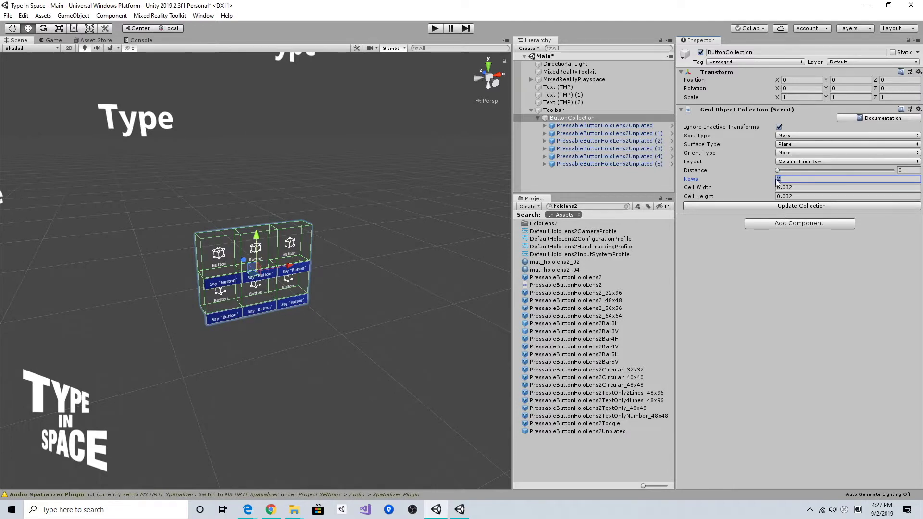
pyautogui.write('3')
pyautogui.click(781, 206)
pyautogui.click(789, 179)
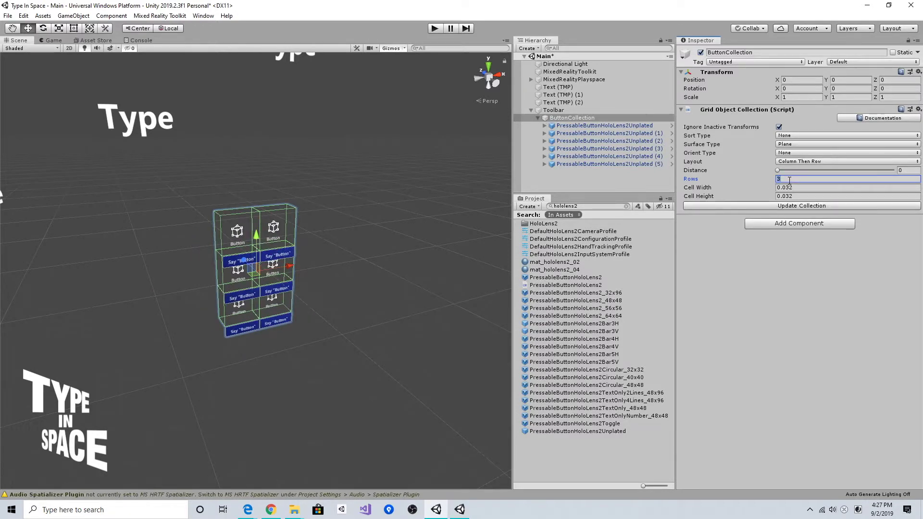
pyautogui.click(785, 206)
pyautogui.keyDown('alt'); pyautogui.moveTo(337, 327); pyautogui.dragTo(380, 339, button='right'); pyautogui.keyUp('alt')
pyautogui.keyDown('alt'); pyautogui.moveTo(380, 339); pyautogui.dragTo(399, 202); pyautogui.keyUp('alt')
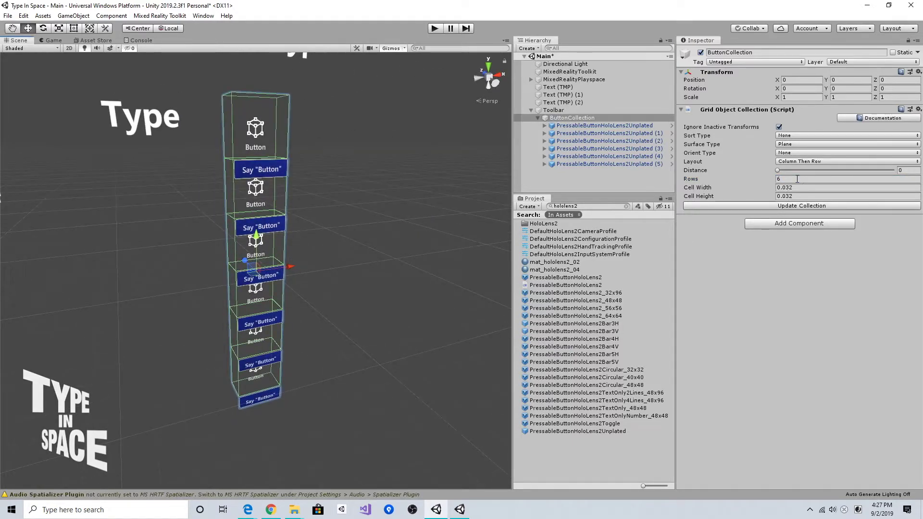
# Step: Set the ButtonCollection grid back to 1 row and update the collection
pyautogui.click(797, 178)
pyautogui.write('1')
pyautogui.click(770, 207)
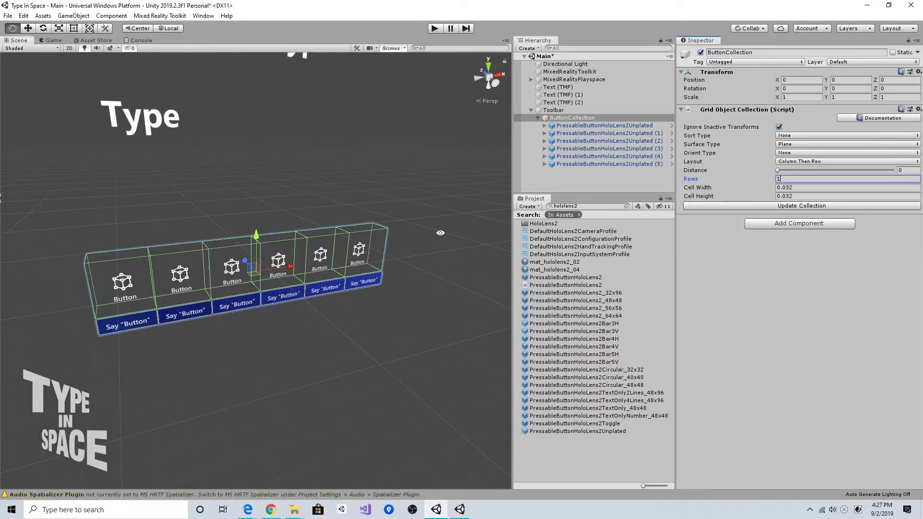
pyautogui.moveTo(340, 202)
pyautogui.keyDown('alt'); pyautogui.mouseDown()
pyautogui.moveTo(227, 183)
pyautogui.moveTo(355, 187)
pyautogui.moveTo(328, 194)
pyautogui.mouseUp(); pyautogui.keyUp('alt')
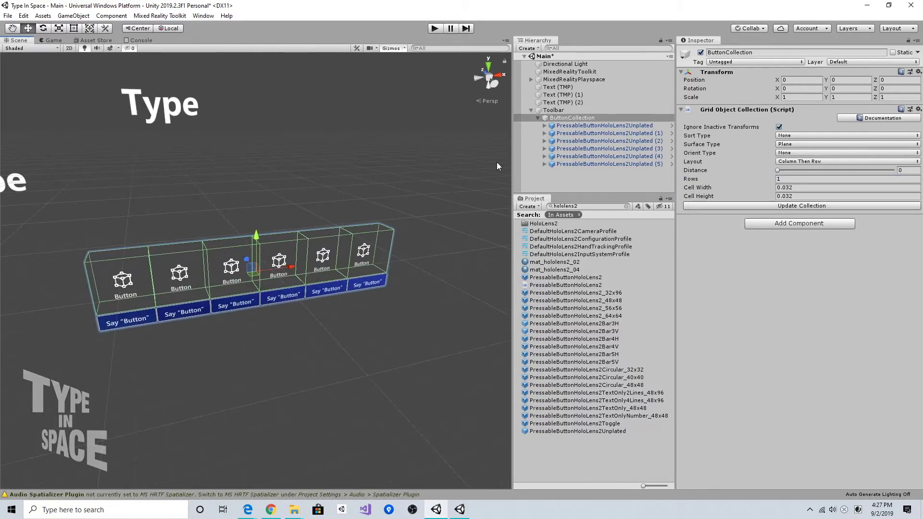